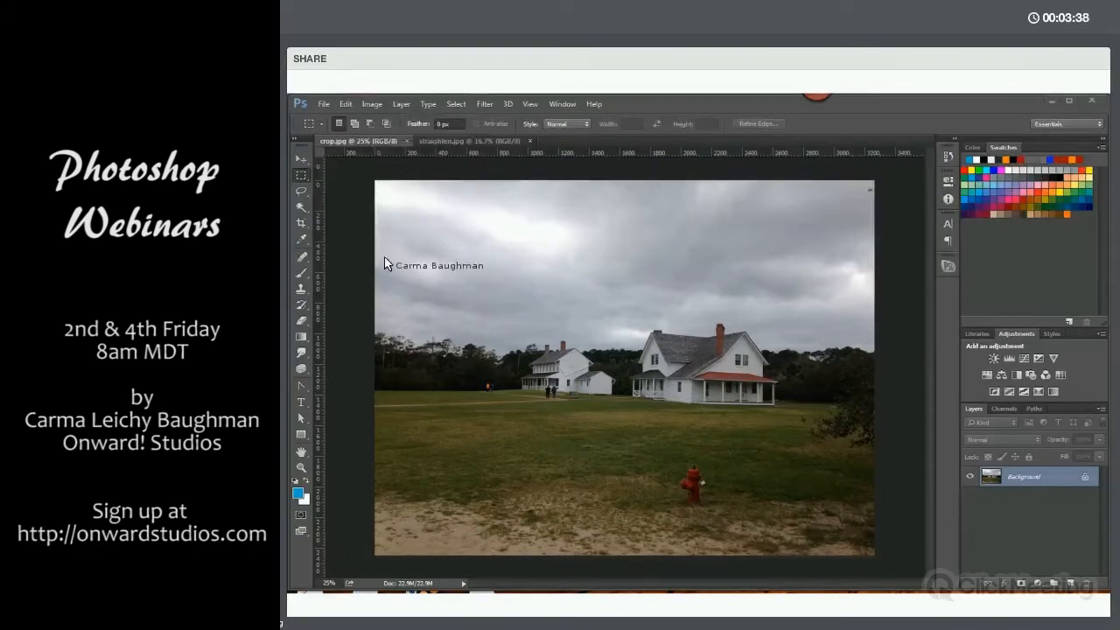
# Activate the Crop tool and turn on Use Classic Mode in its additional options
pyautogui.click(303, 158)
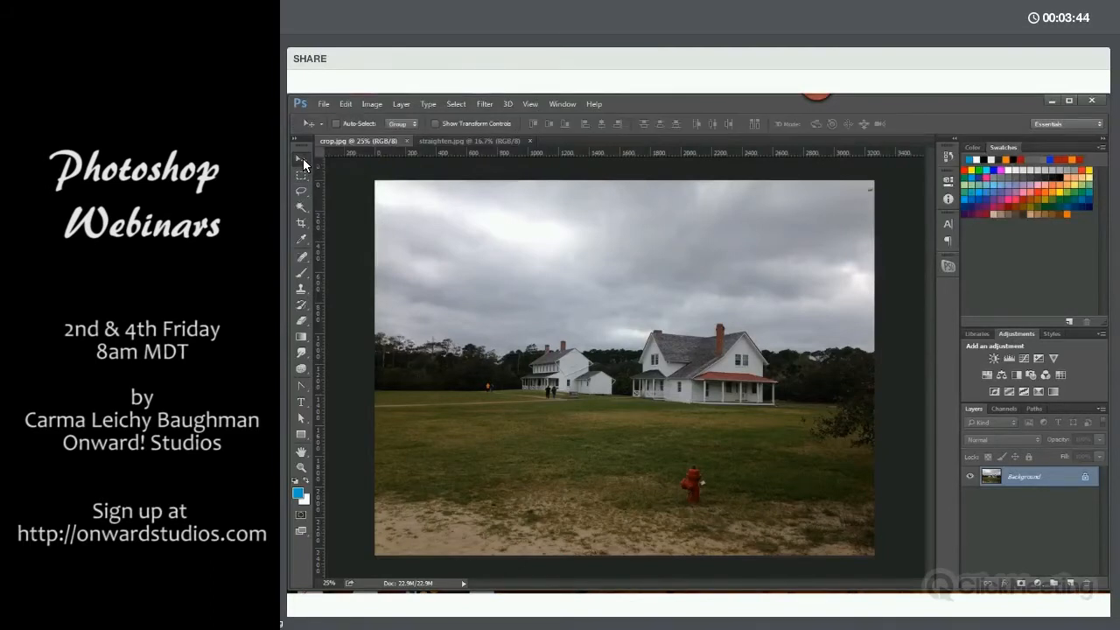
pyautogui.click(302, 224)
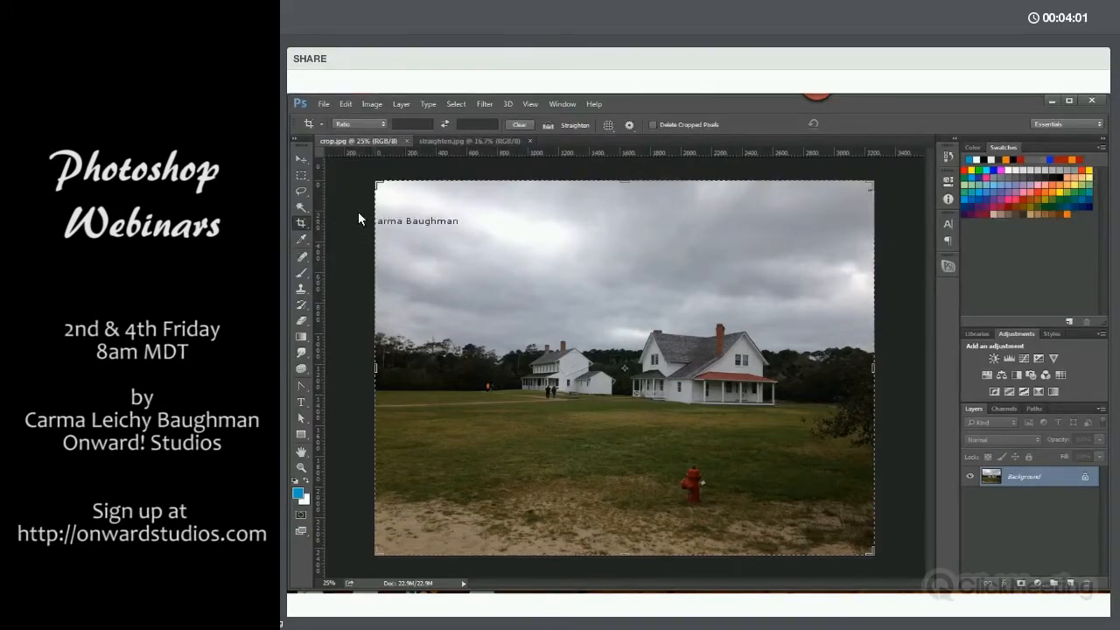
pyautogui.click(629, 124)
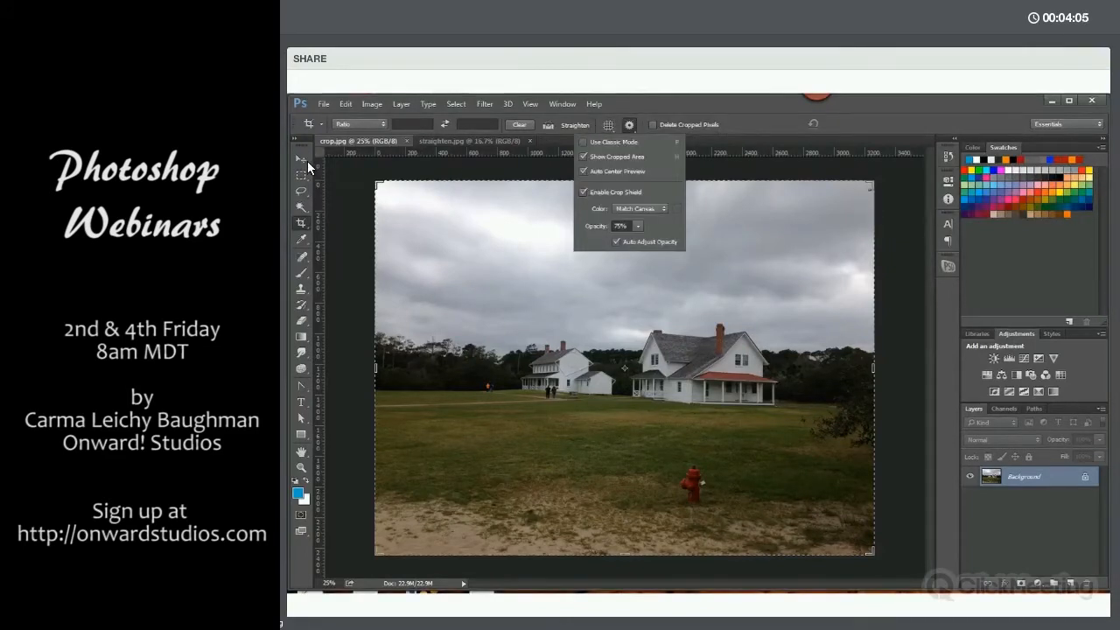
pyautogui.click(301, 224)
pyautogui.click(630, 126)
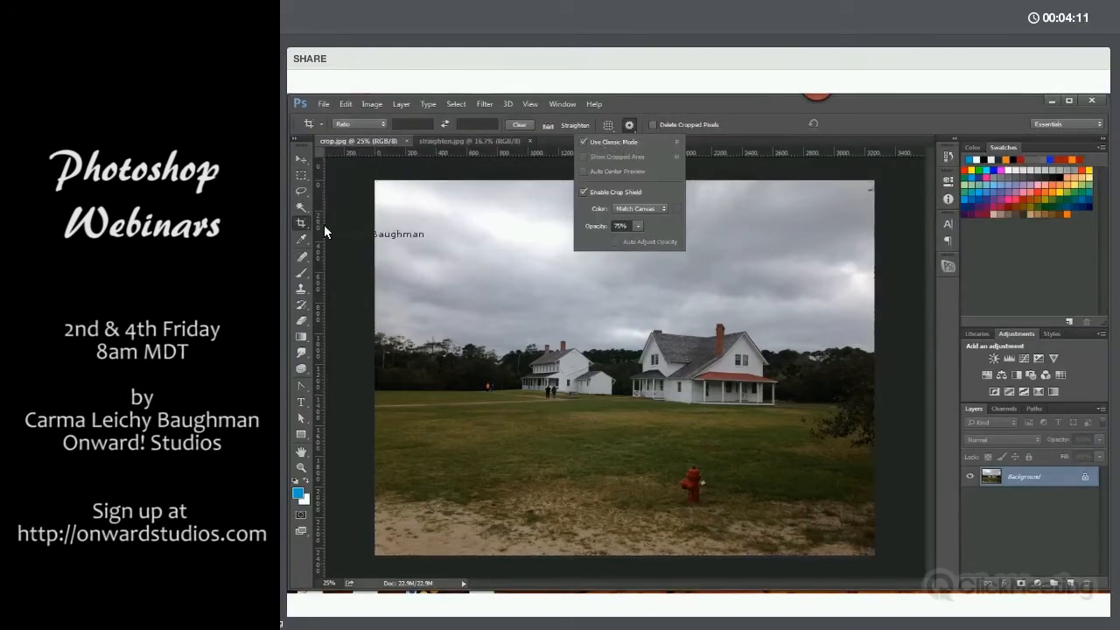
pyautogui.click(378, 211)
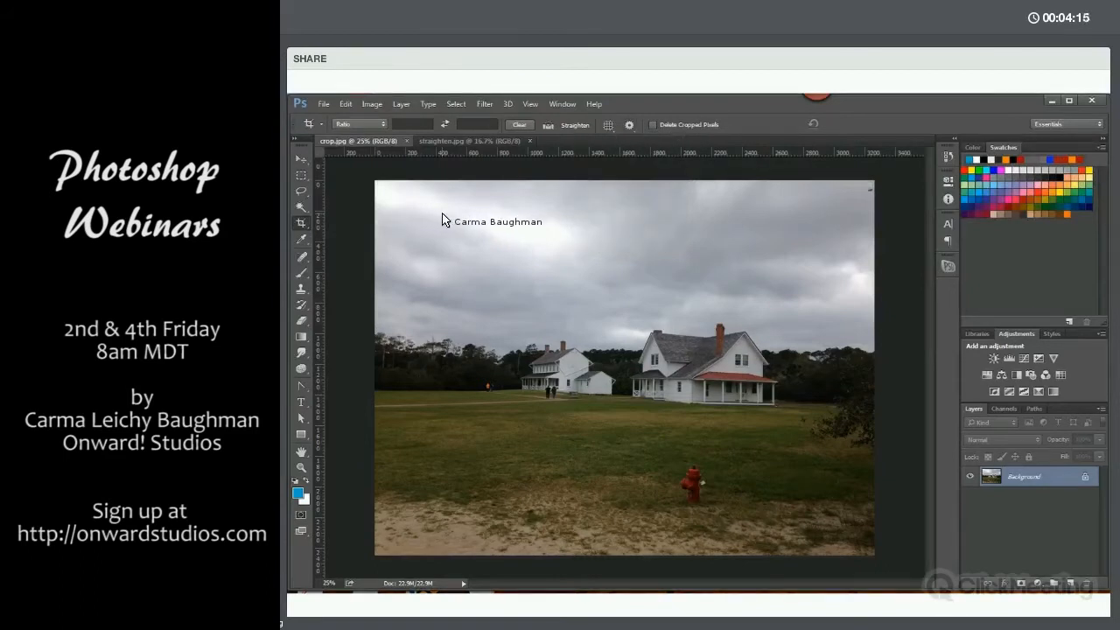
# Draw a trial crop box around the houses and the sky above them, and cancel it
pyautogui.moveTo(442, 214); pyautogui.dragTo(763, 411)
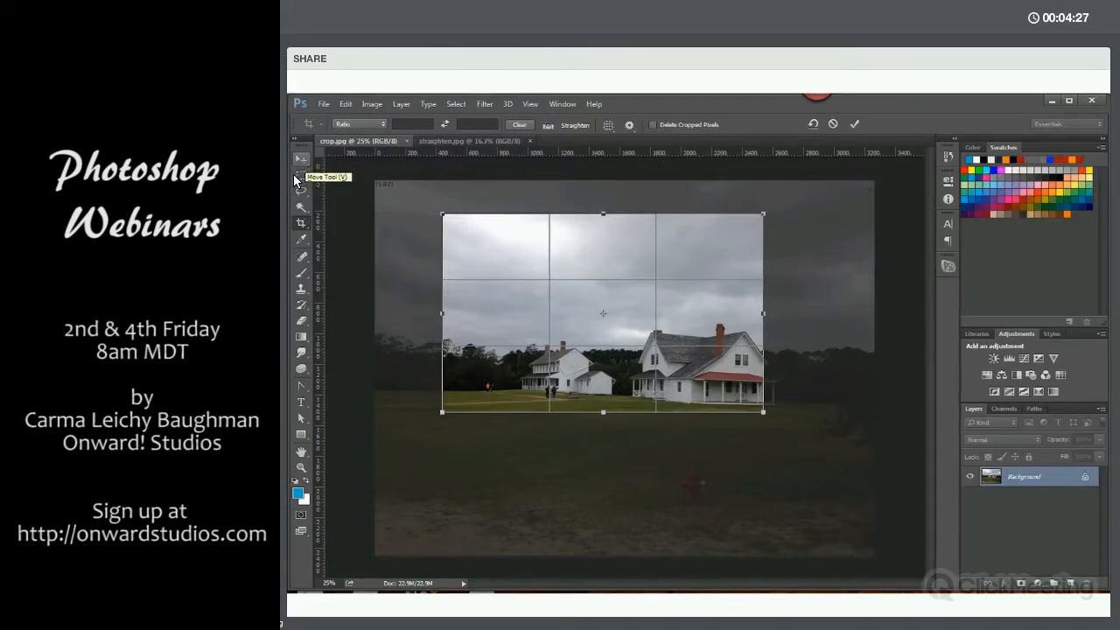
pyautogui.press('Escape')
# Turn off Use Classic Mode for the Crop tool so the crop box surrounds the whole photo
pyautogui.click(628, 128)
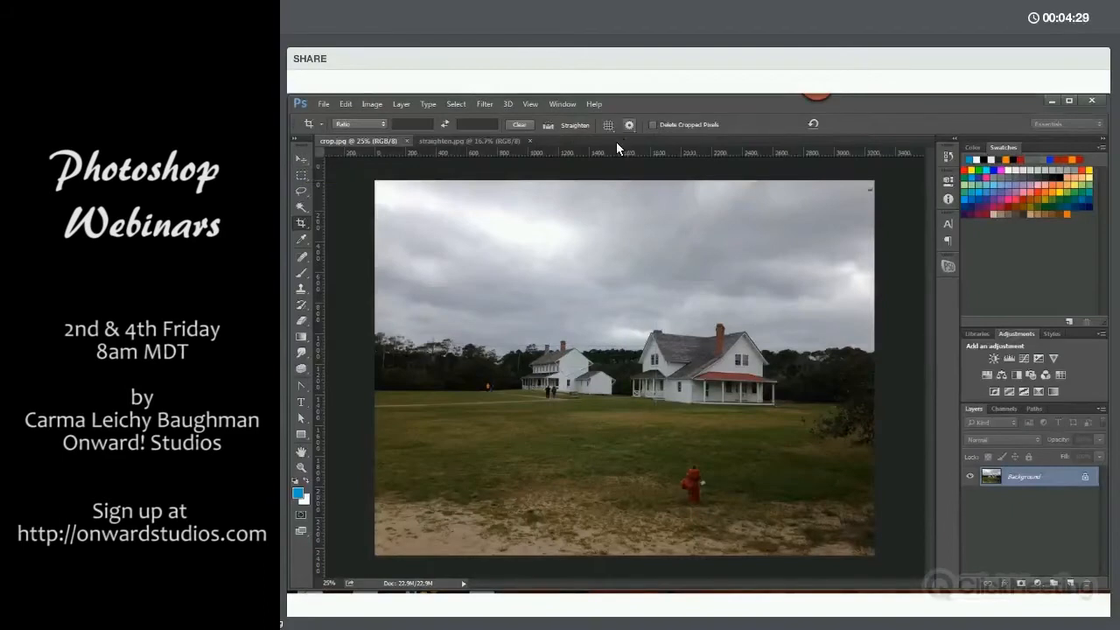
pyautogui.press('p')
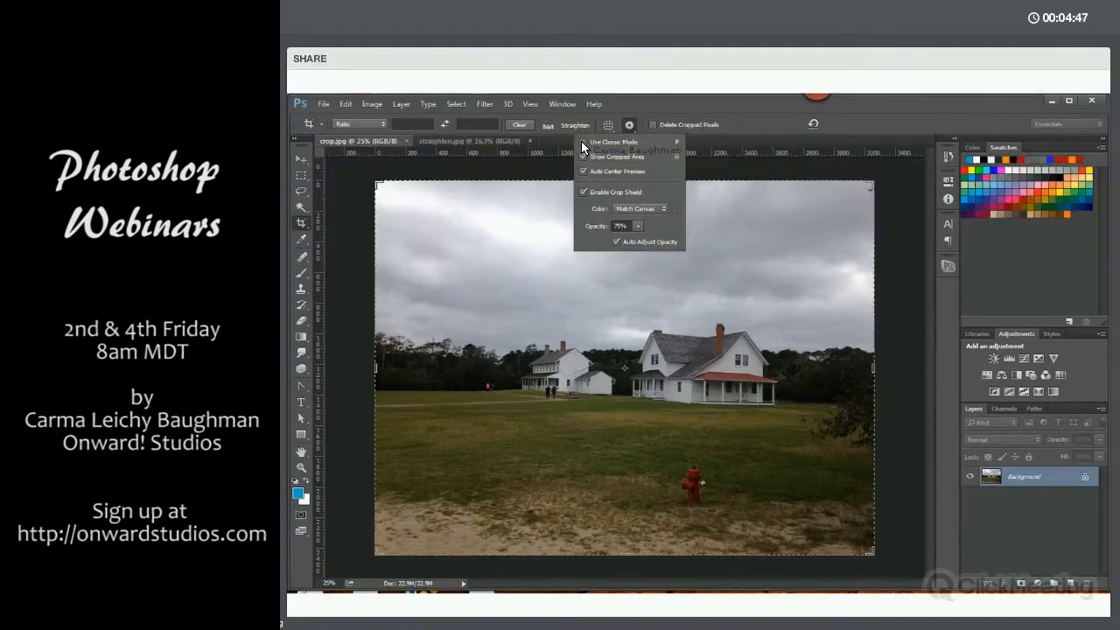
pyautogui.click(298, 223)
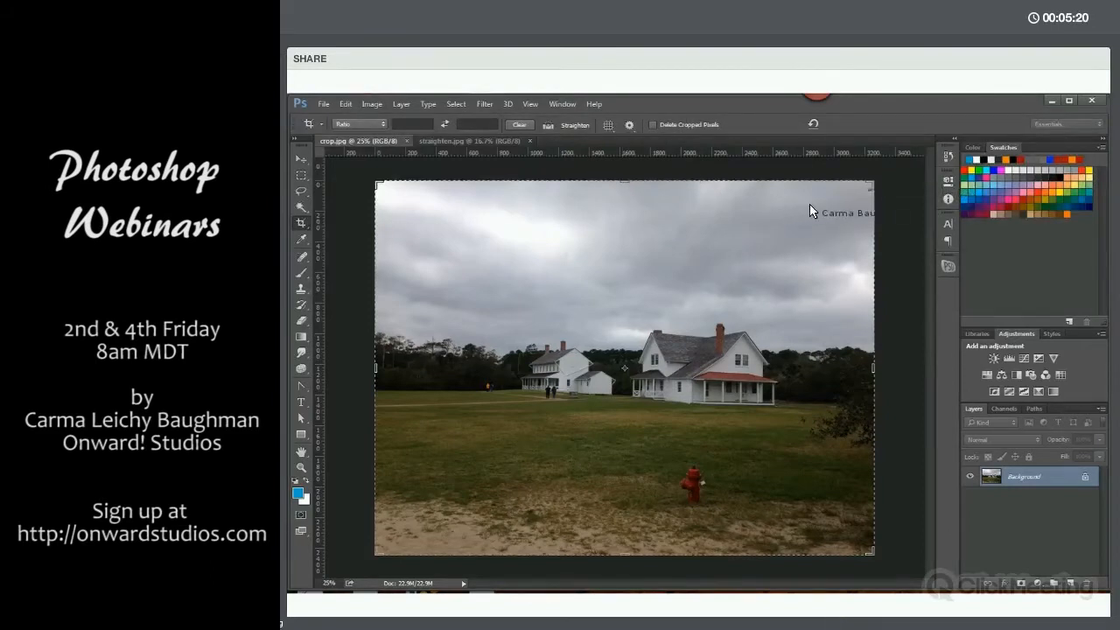
# Start a crop of the photo and constrain the crop box to the 5 : 7 ratio preset
pyautogui.moveTo(870, 184)
pyautogui.mouseDown()
pyautogui.moveTo(819, 210)
pyautogui.moveTo(870, 182)
pyautogui.moveTo(849, 183)
pyautogui.mouseUp()
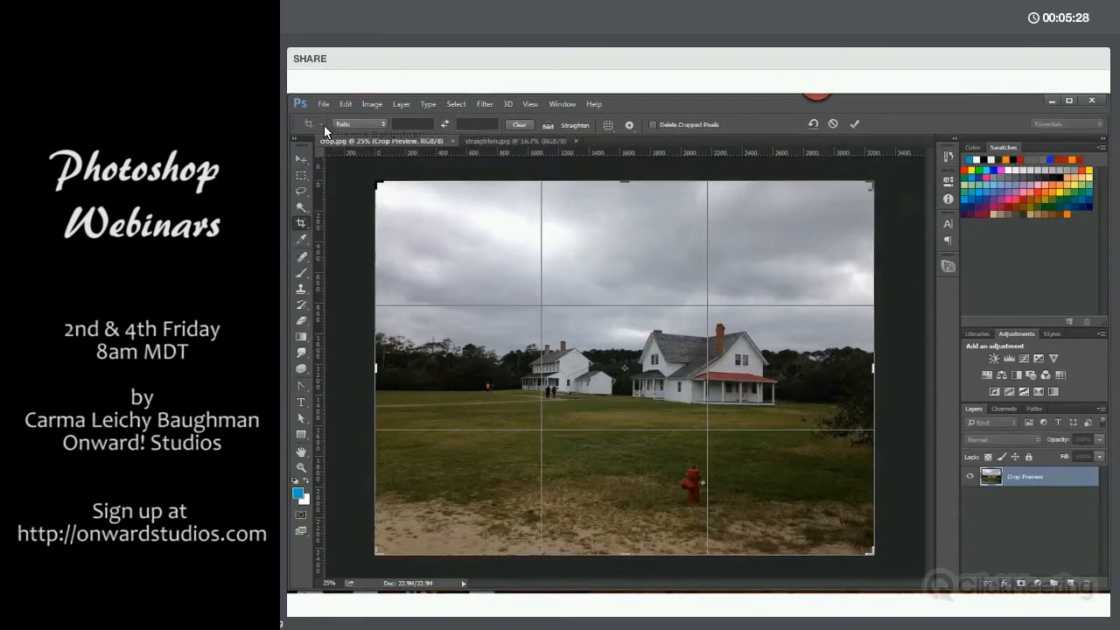
pyautogui.click(383, 124)
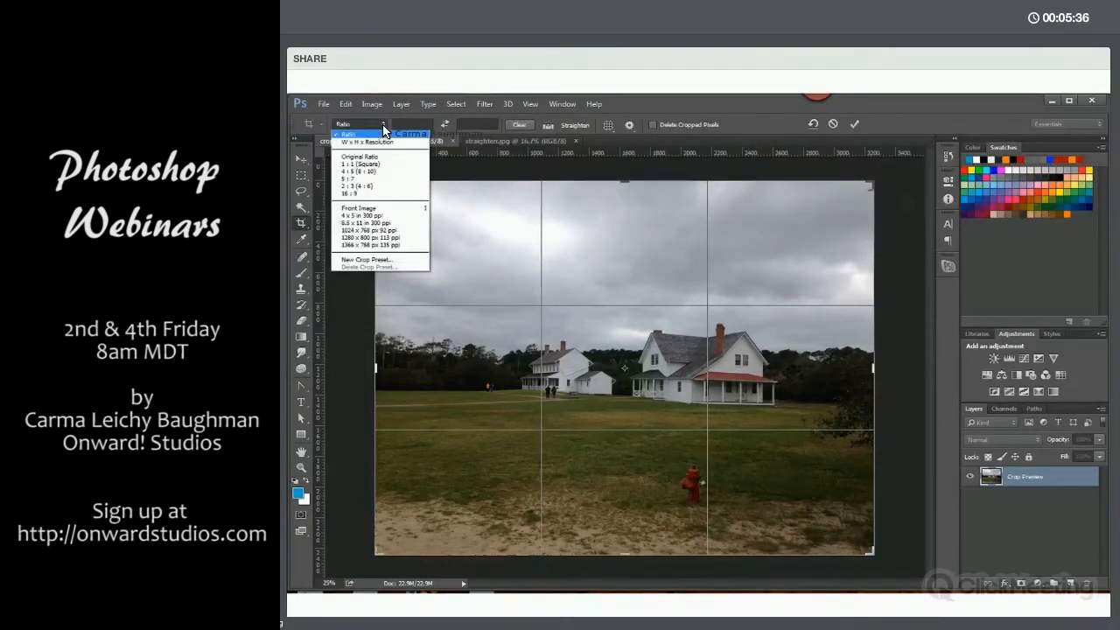
pyautogui.click(380, 178)
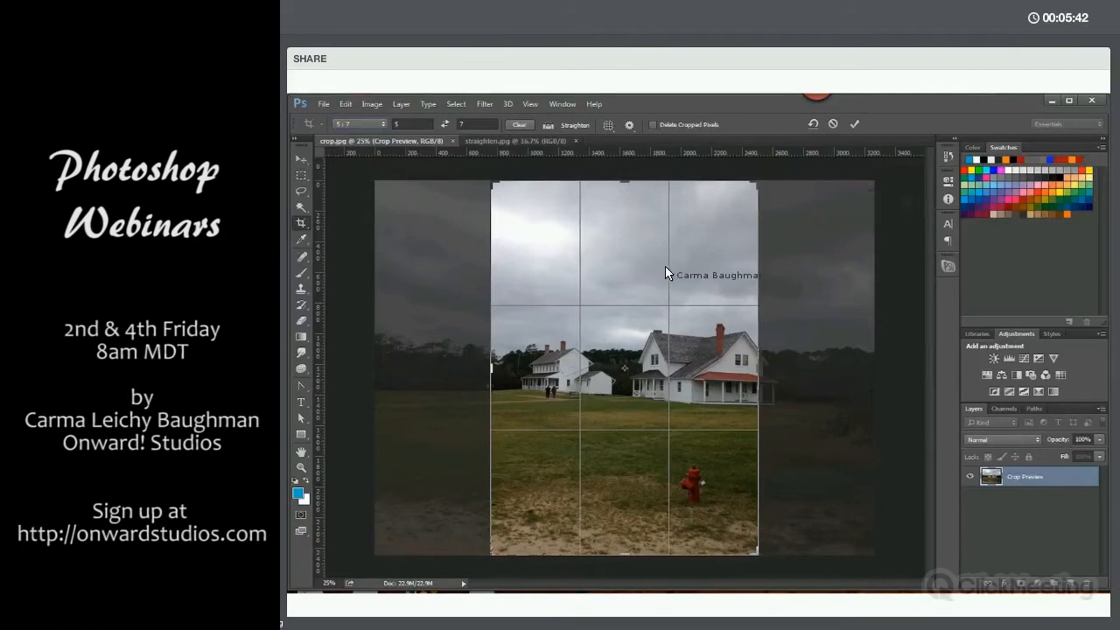
# Reposition the photo inside the 5 : 7 crop box and undo the move
pyautogui.moveTo(651, 258); pyautogui.dragTo(607, 278)
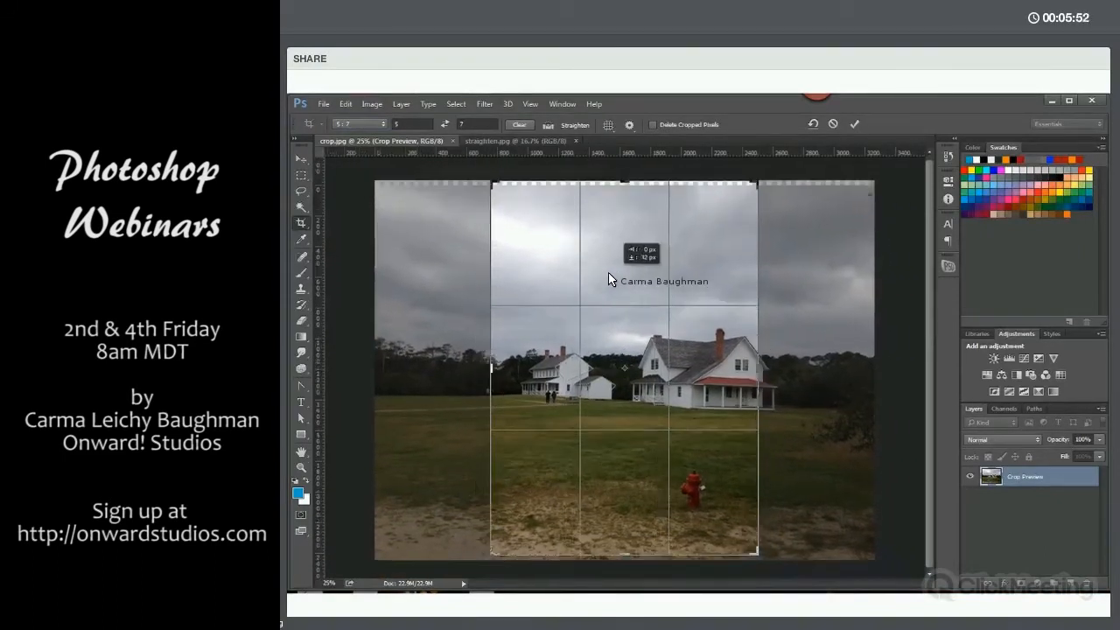
pyautogui.press('ctrl')
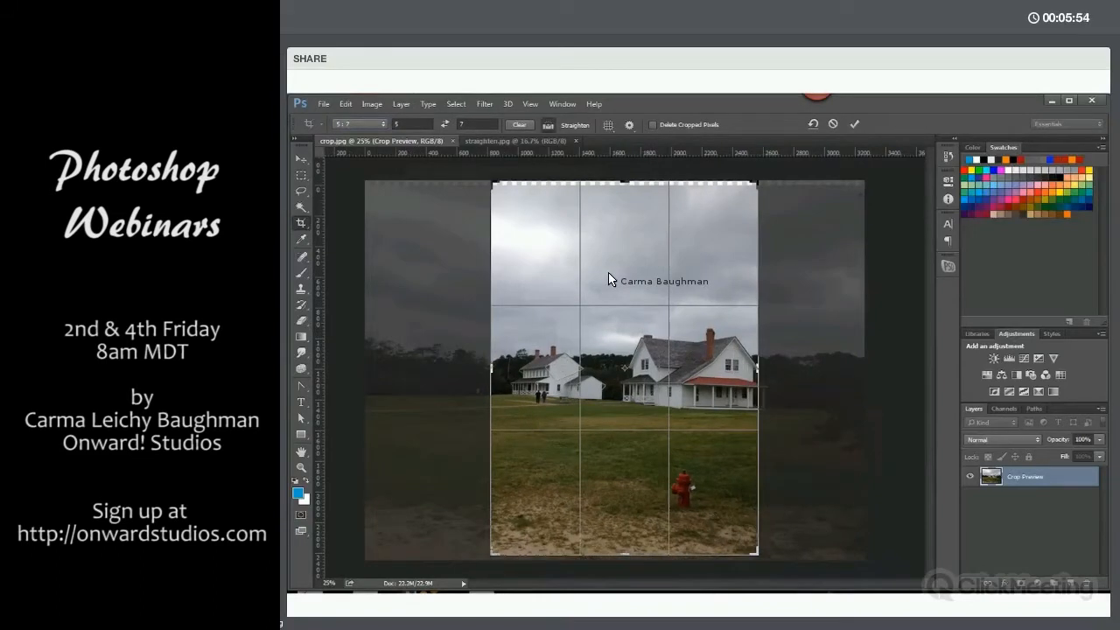
pyautogui.hotkey('ctrl', 'z')
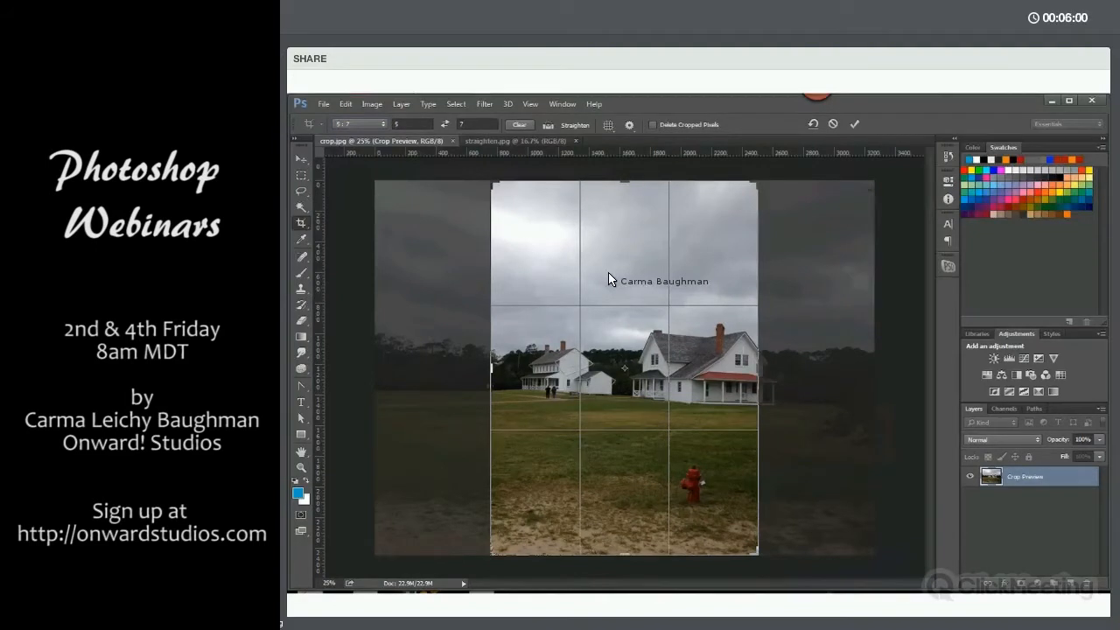
# Set the crop preset to Ratio, clear its width and height values, and discard the pending crop
pyautogui.click(381, 123)
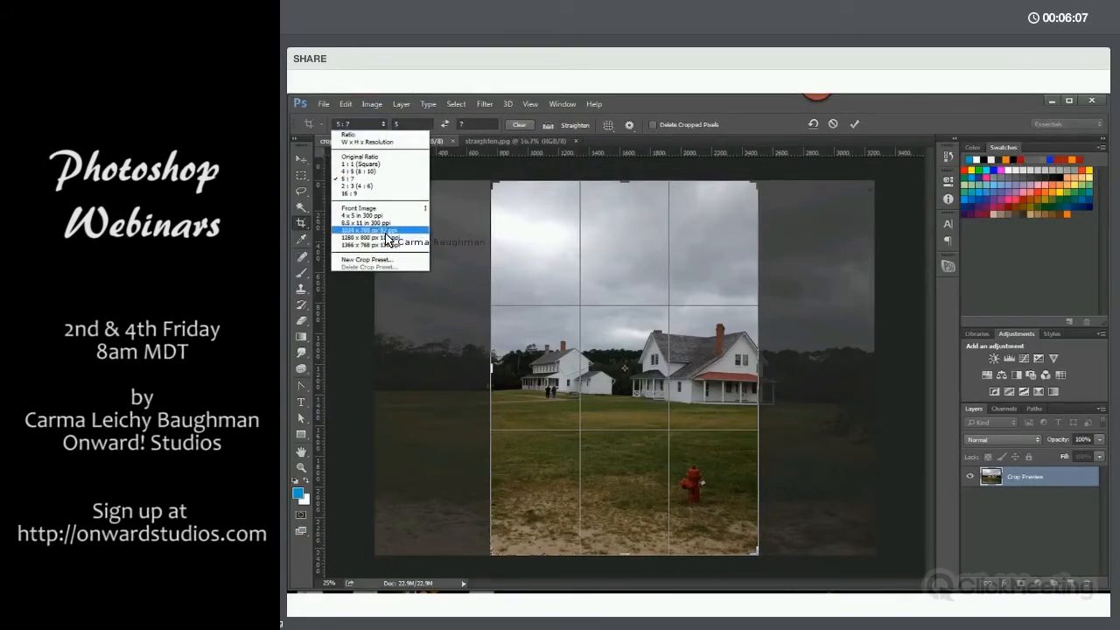
pyautogui.click(374, 135)
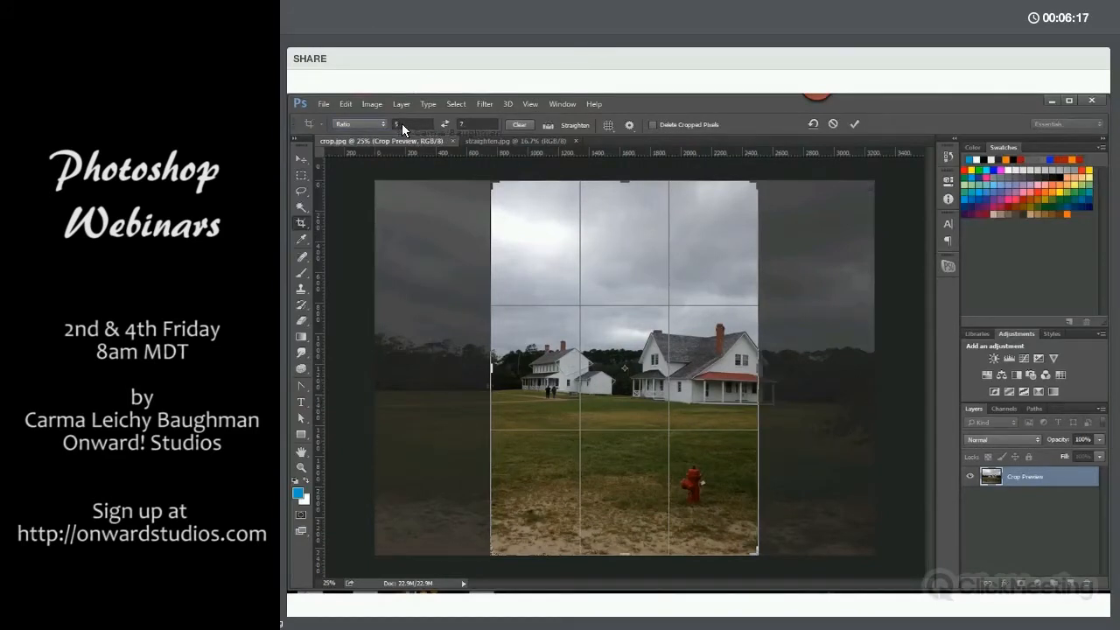
pyautogui.click(390, 127)
pyautogui.write('5')
pyautogui.press('Tab')
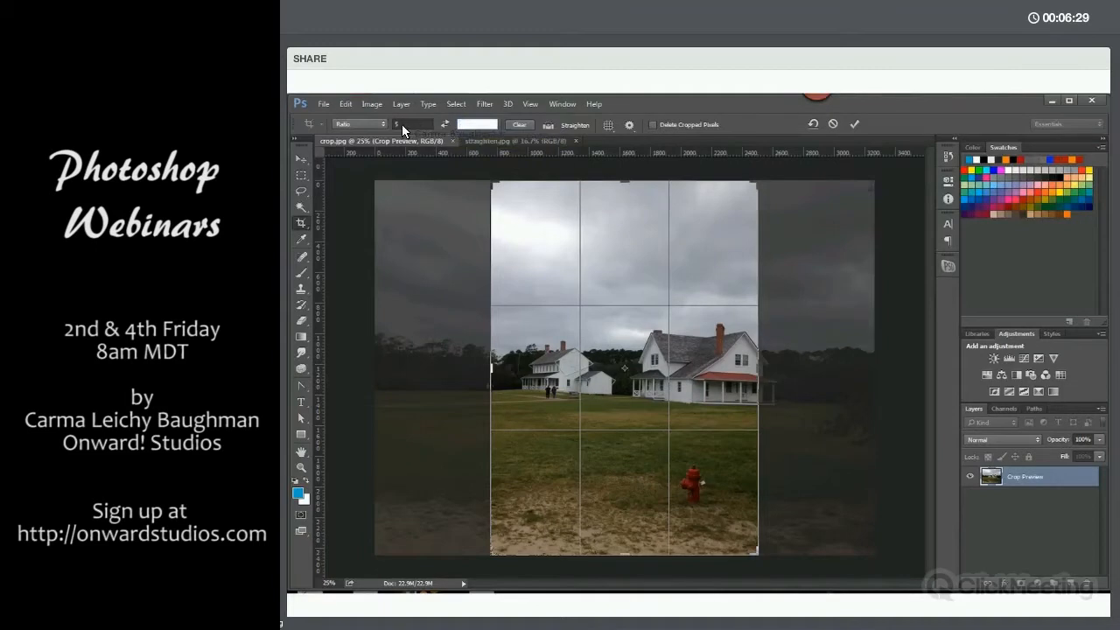
pyautogui.click(395, 124)
pyautogui.press('BackSpace')
pyautogui.click(300, 159)
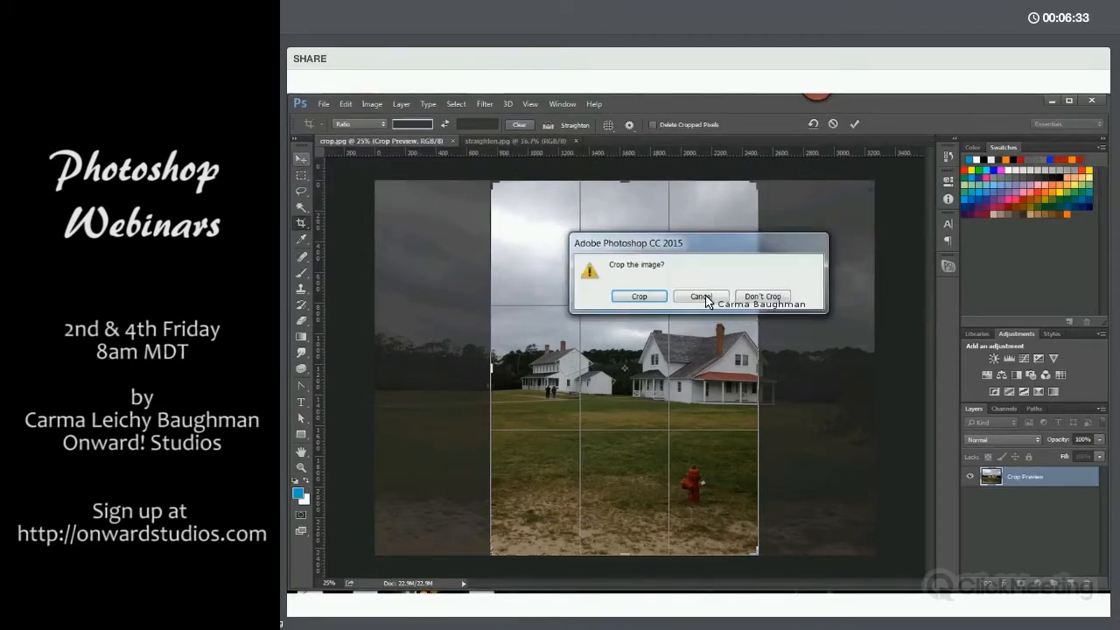
pyautogui.click(750, 298)
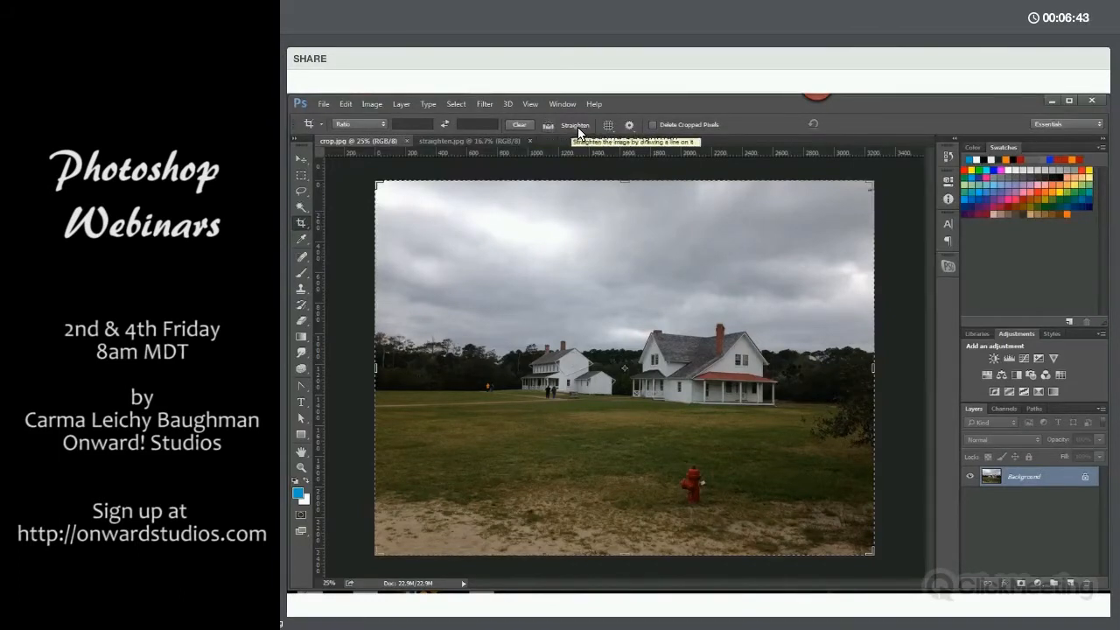
# Pull the crop box in from the photo's right edge and look through the crop overlay options
pyautogui.click(554, 127)
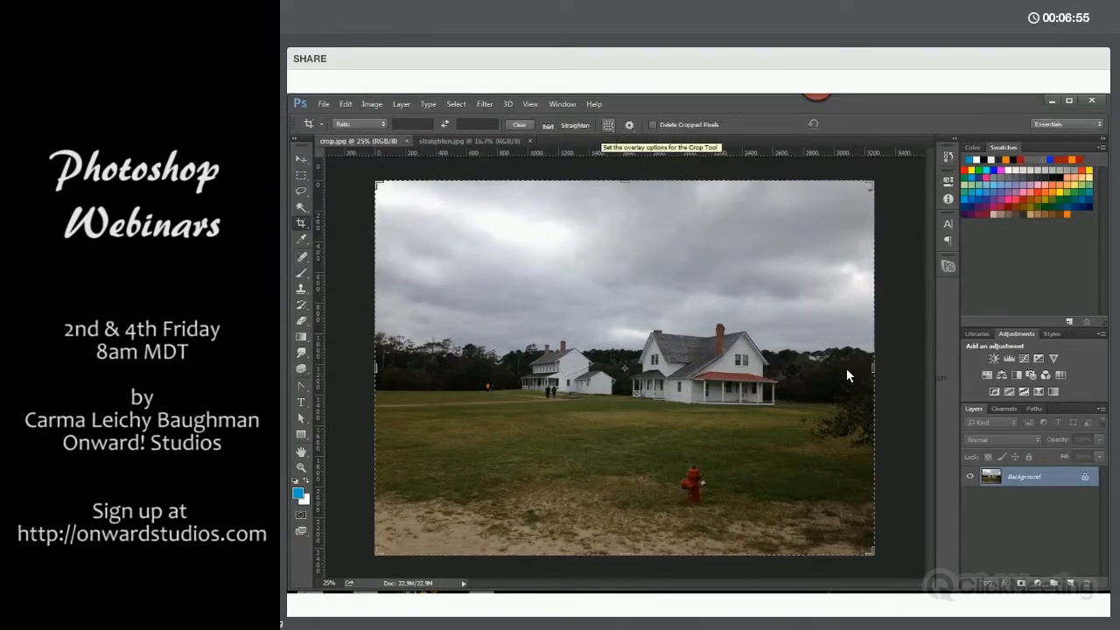
pyautogui.moveTo(873, 368); pyautogui.dragTo(842, 369)
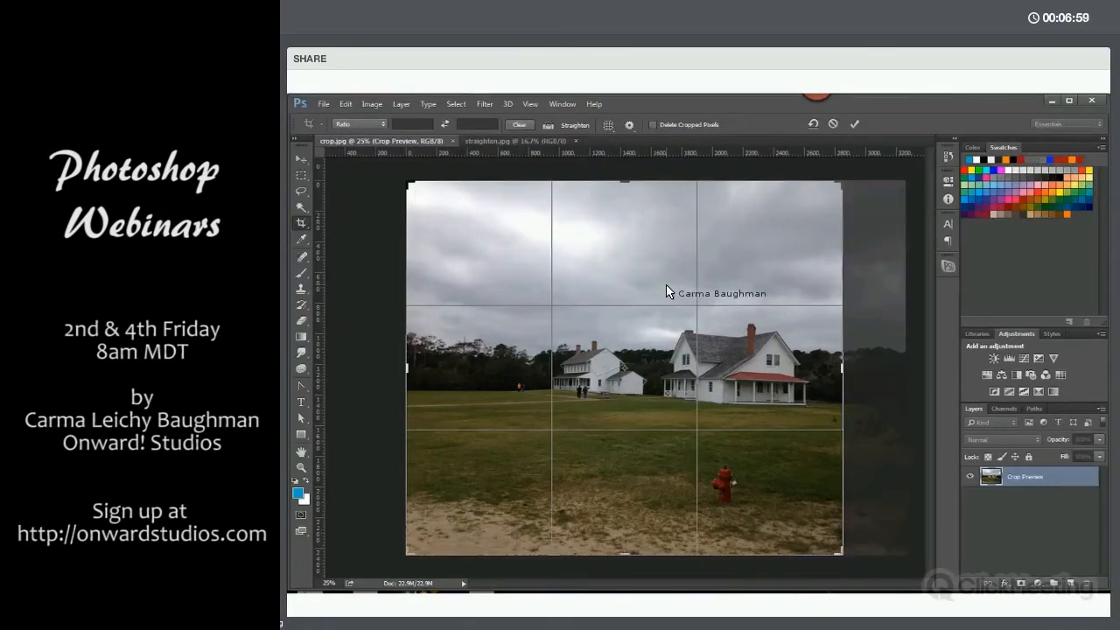
pyautogui.click(609, 125)
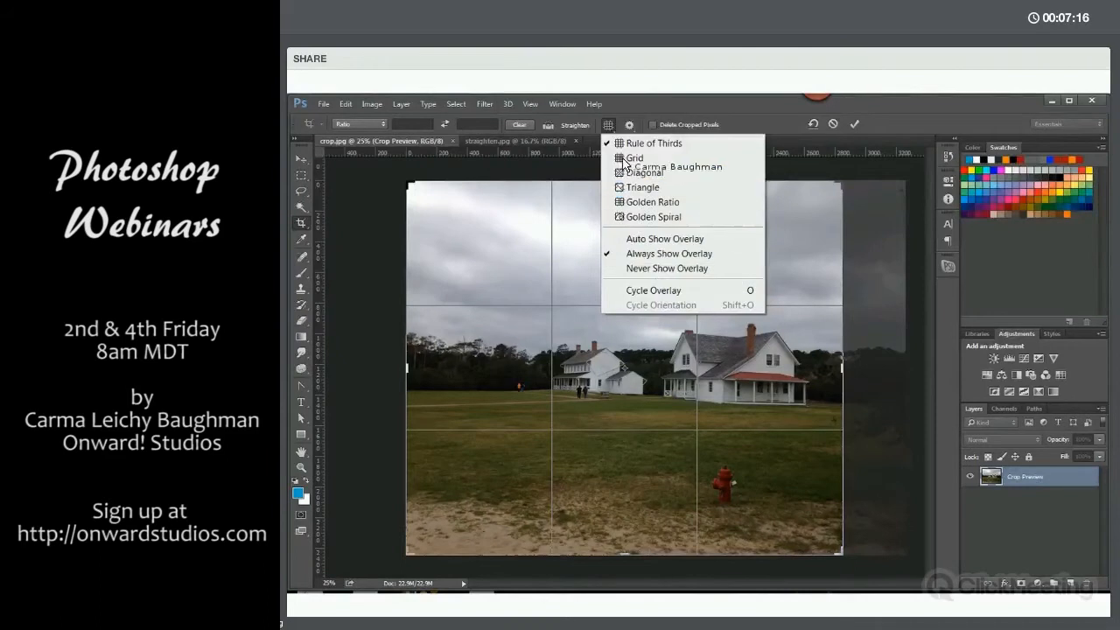
pyautogui.click(609, 127)
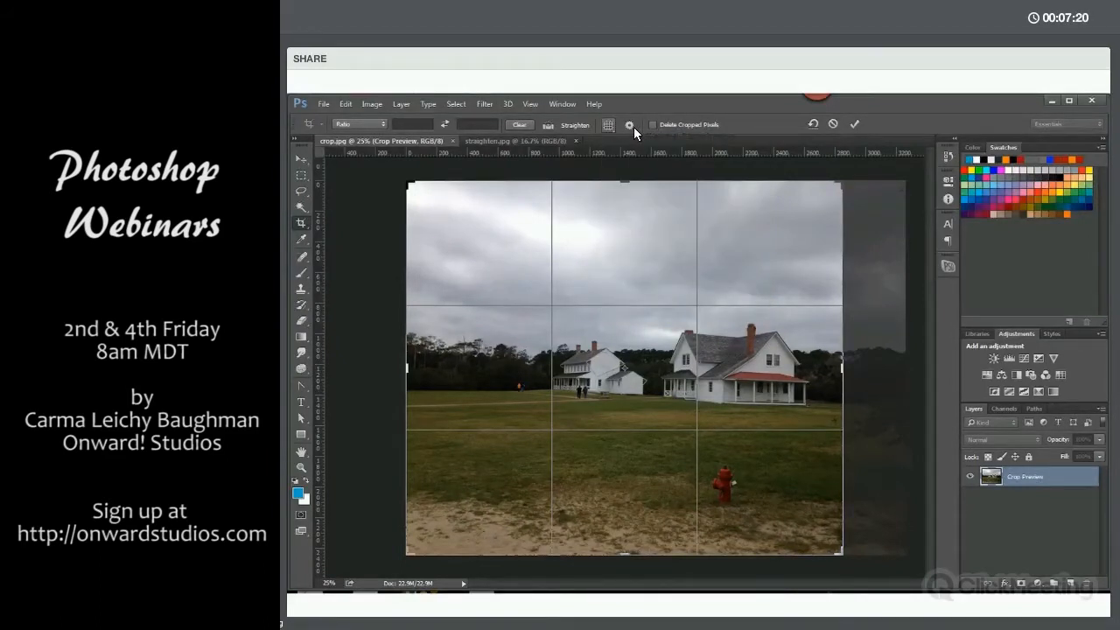
# Turn Show Cropped Area off and back on to compare the crop preview
pyautogui.click(631, 127)
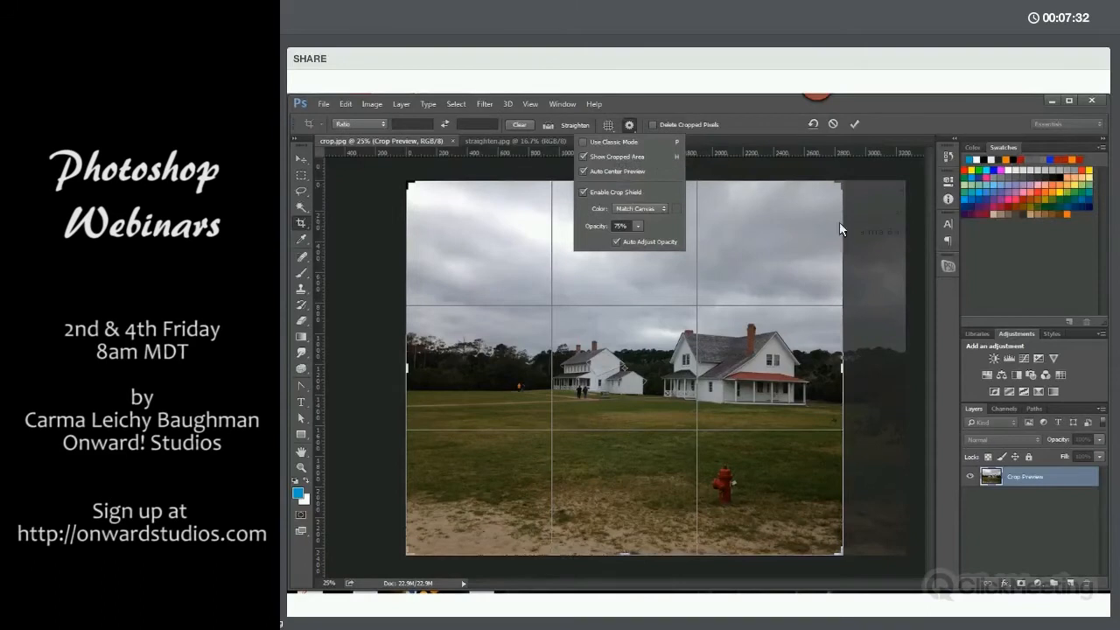
pyautogui.click(584, 156)
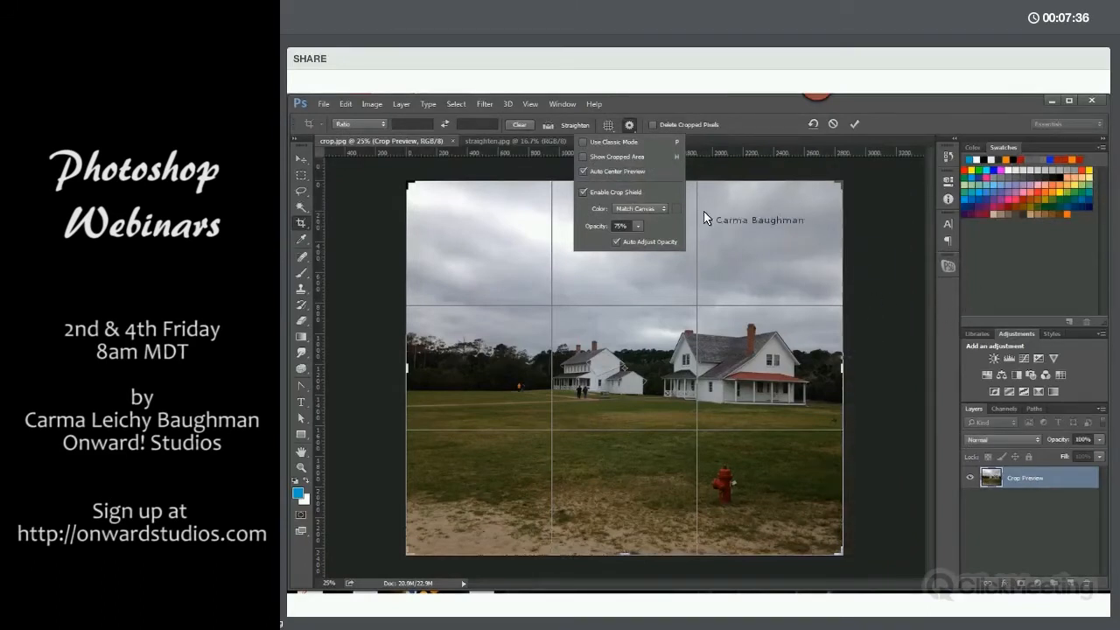
pyautogui.click(583, 156)
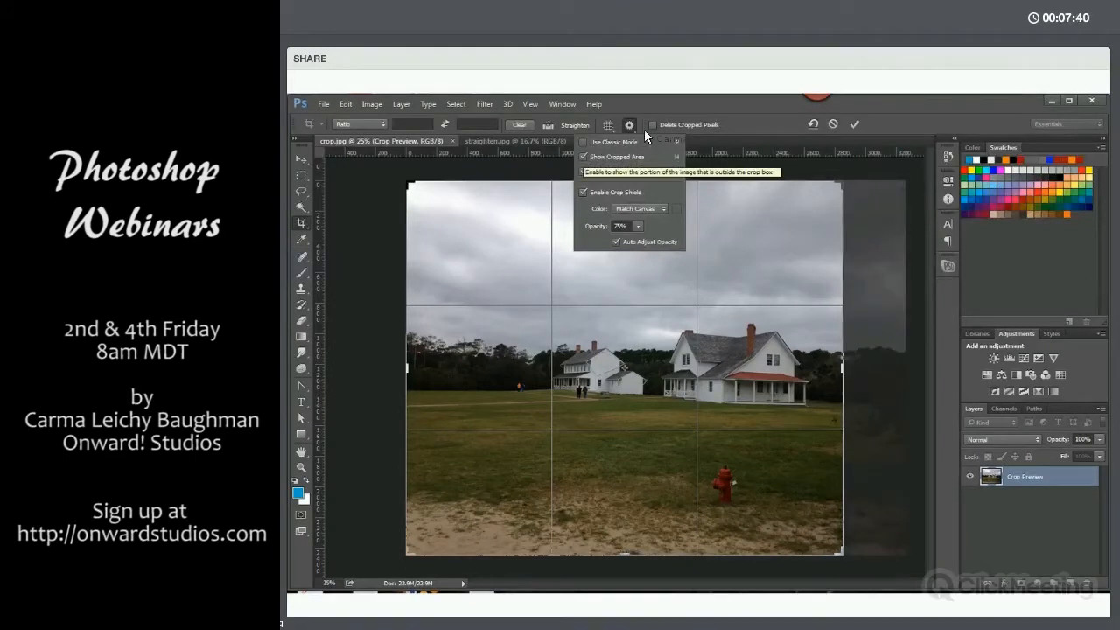
pyautogui.click(721, 160)
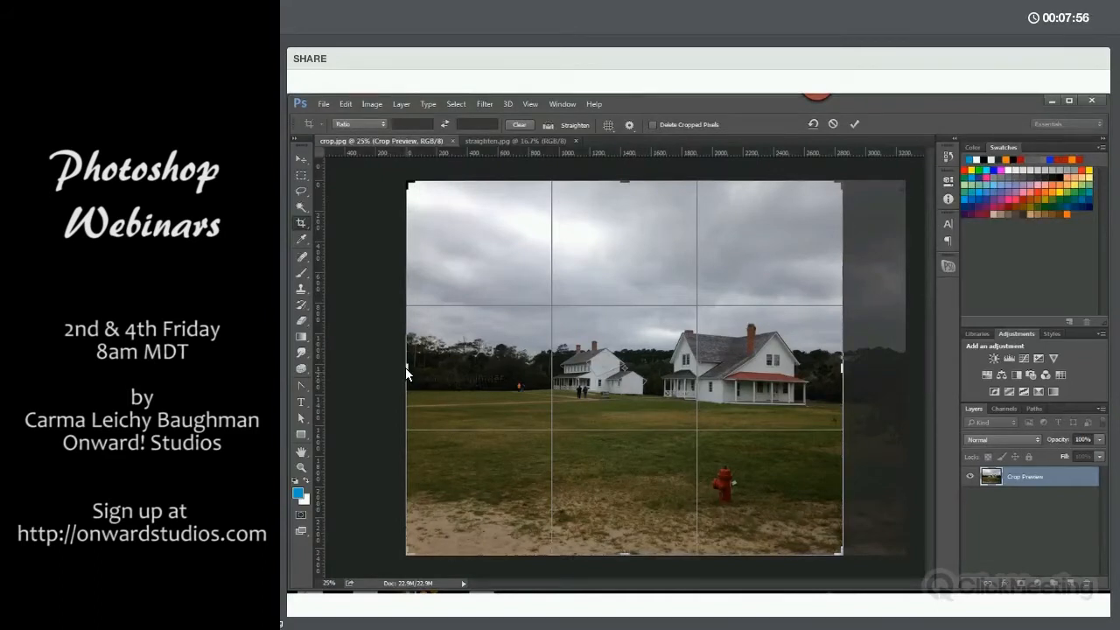
# Tighten the crop box around the two houses from the left, top and bottom edges, and apply the crop
pyautogui.moveTo(440, 351); pyautogui.dragTo(448, 349)
pyautogui.moveTo(626, 182); pyautogui.dragTo(628, 236)
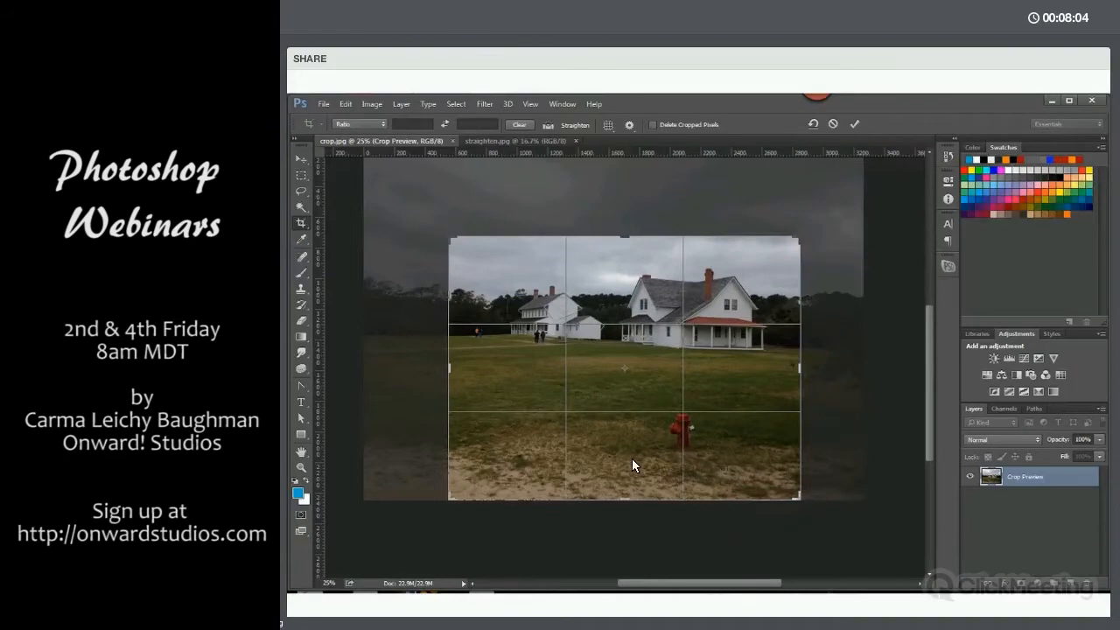
pyautogui.moveTo(639, 500); pyautogui.dragTo(640, 448)
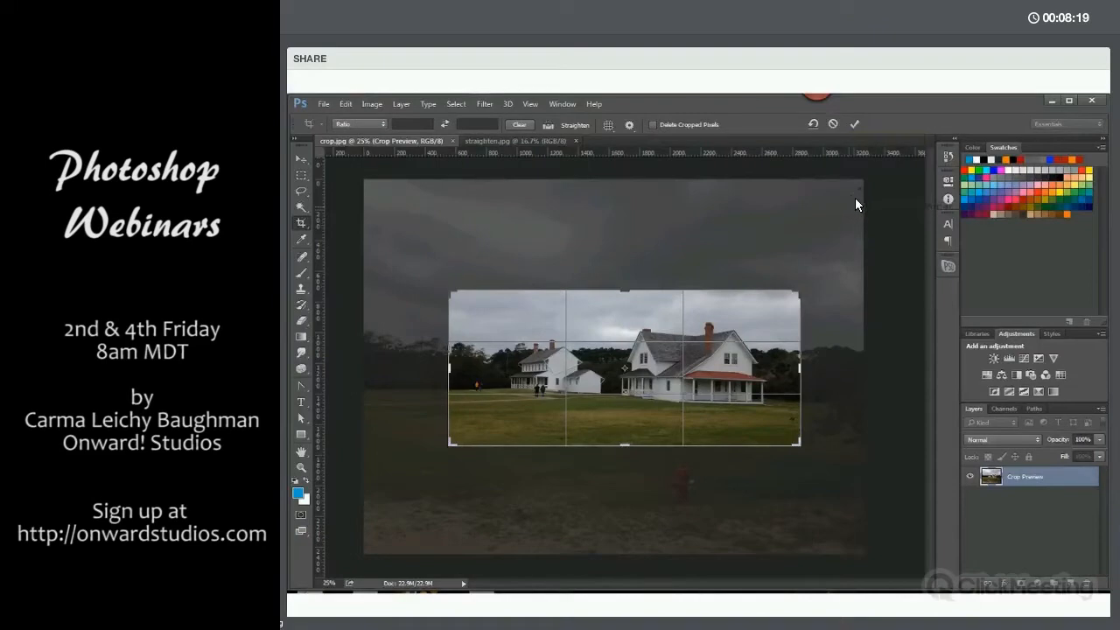
pyautogui.press('Return')
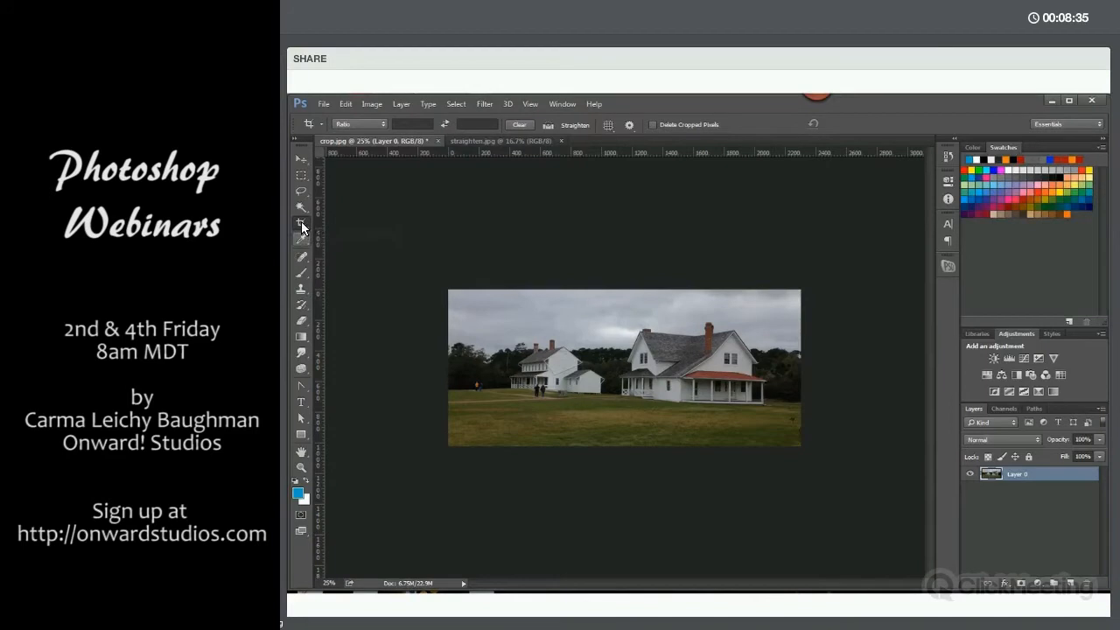
# Try extending the crop box upward and to the right over the hidden pixels, and cancel the crop
pyautogui.click(395, 264)
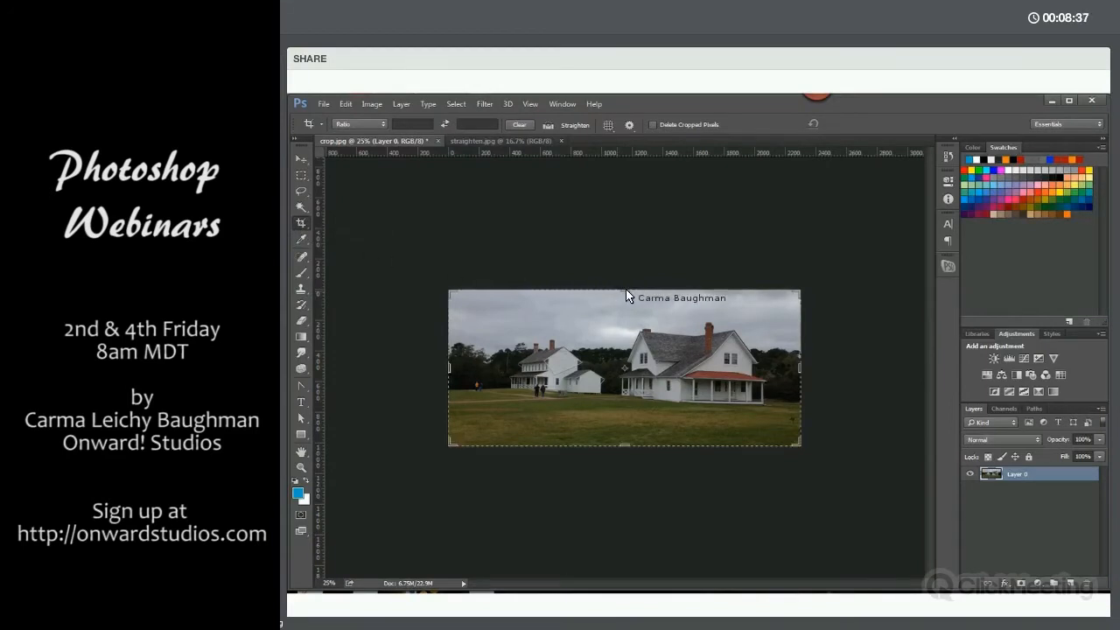
pyautogui.moveTo(624, 260); pyautogui.dragTo(626, 253)
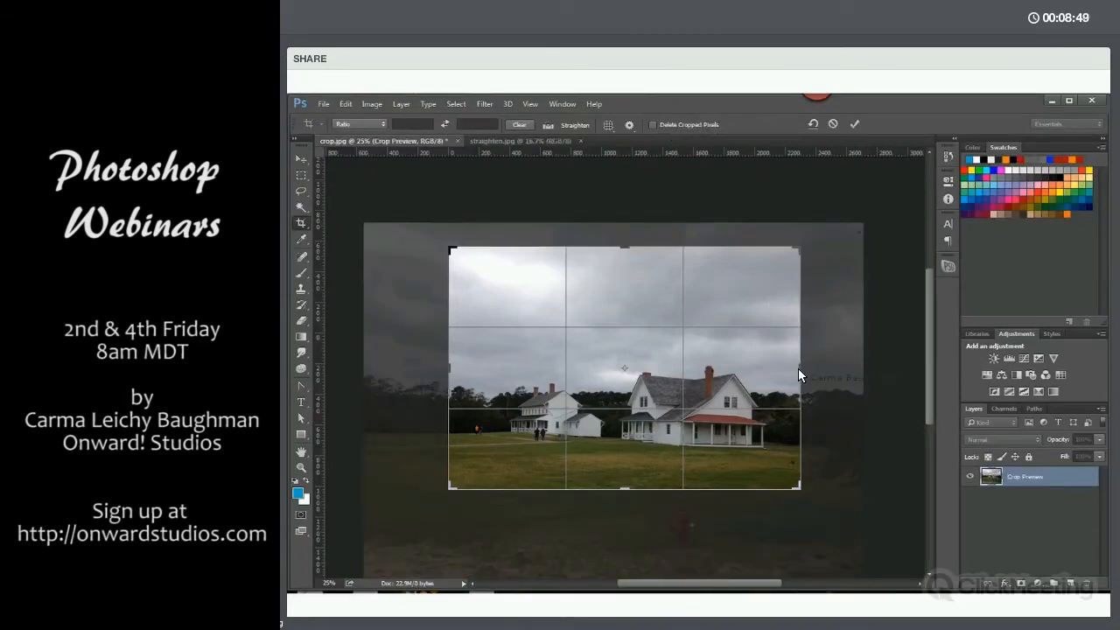
pyautogui.moveTo(799, 368); pyautogui.dragTo(933, 380)
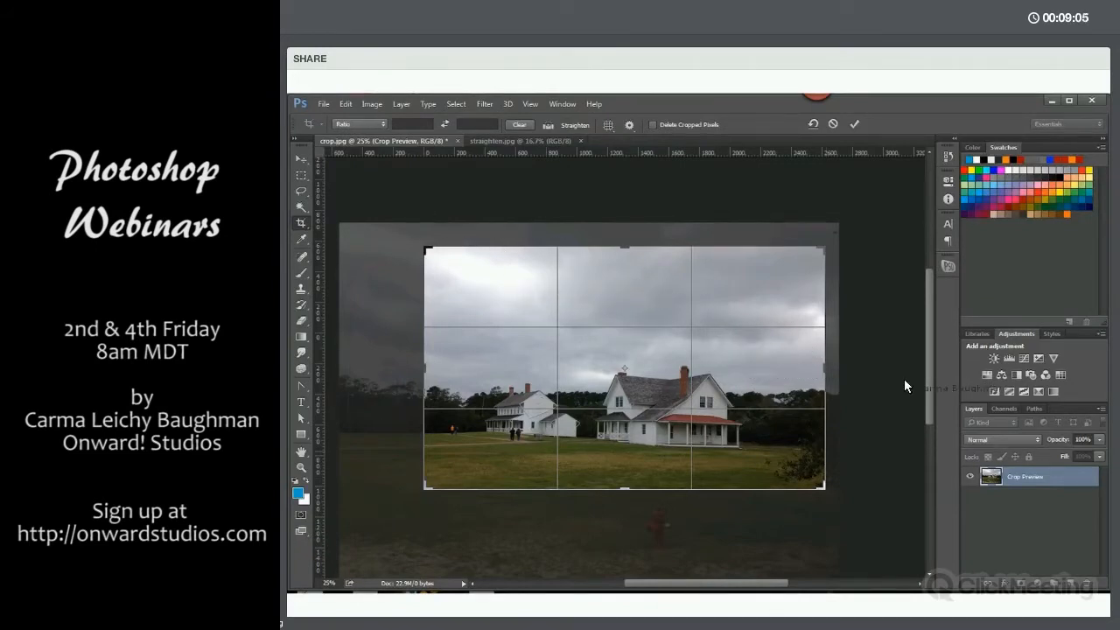
pyautogui.click(836, 124)
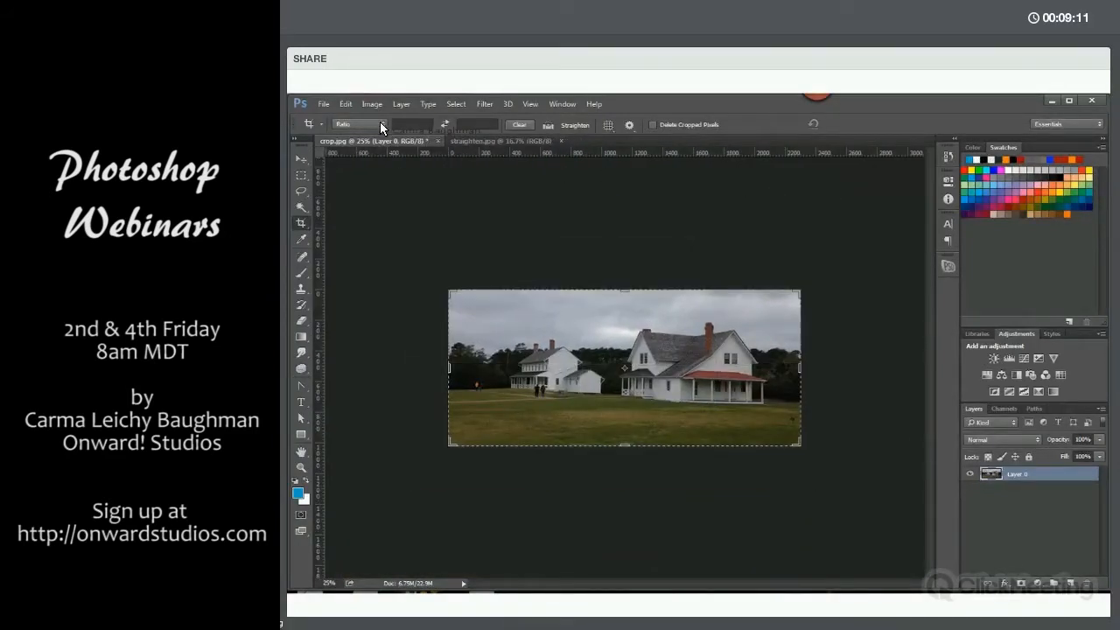
# Revert crop.jpg to its saved version and constrain the crop box to the 4:5 (8:10) ratio
pyautogui.click(323, 105)
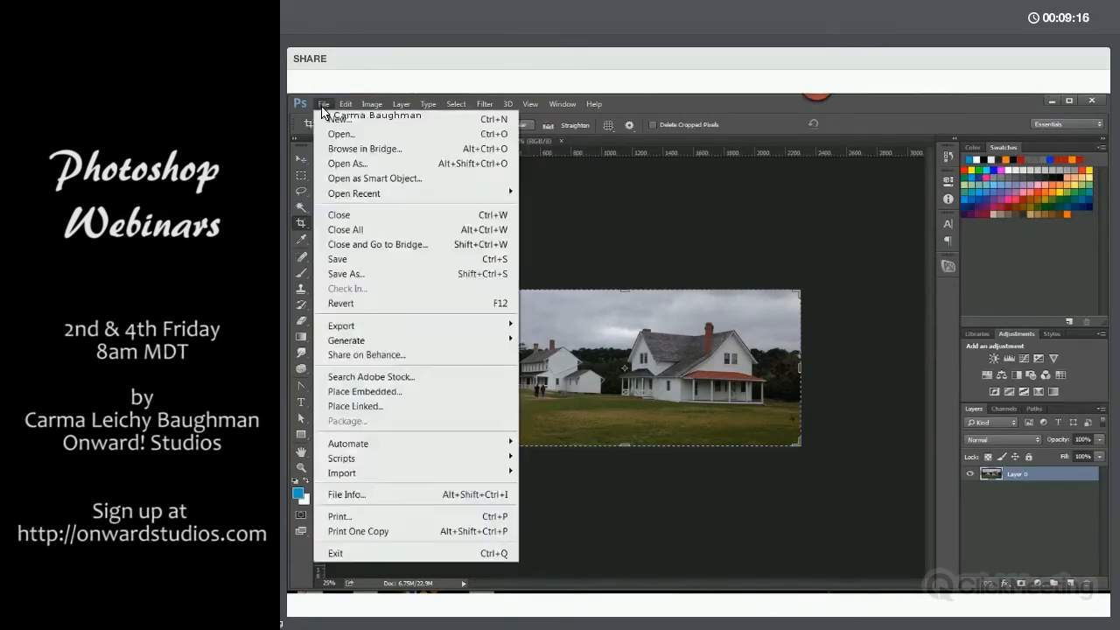
pyautogui.click(334, 305)
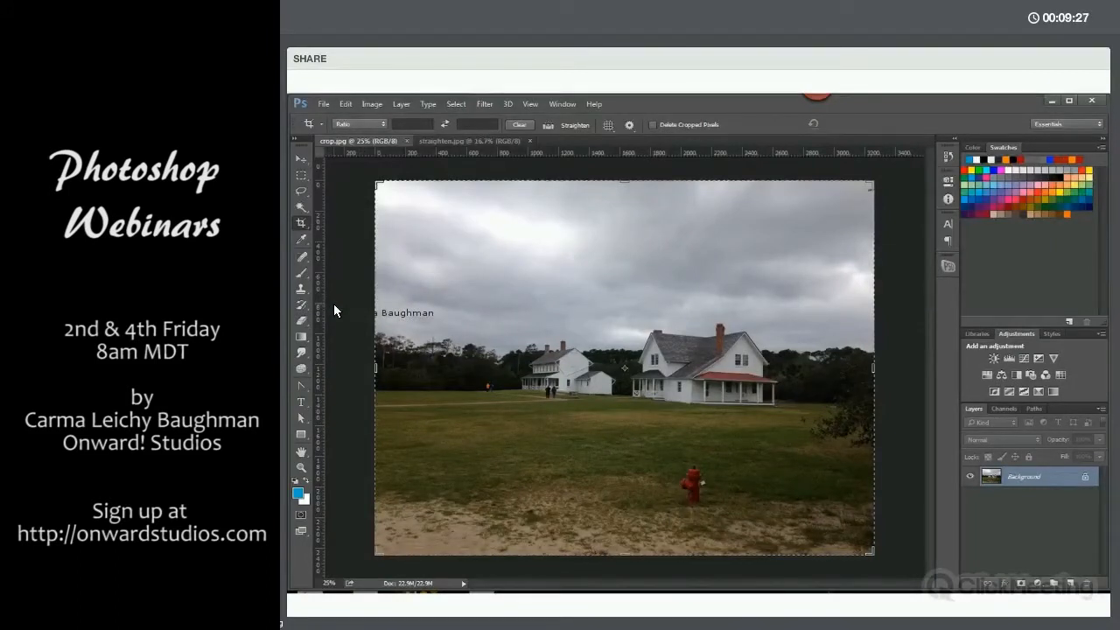
pyautogui.click(381, 124)
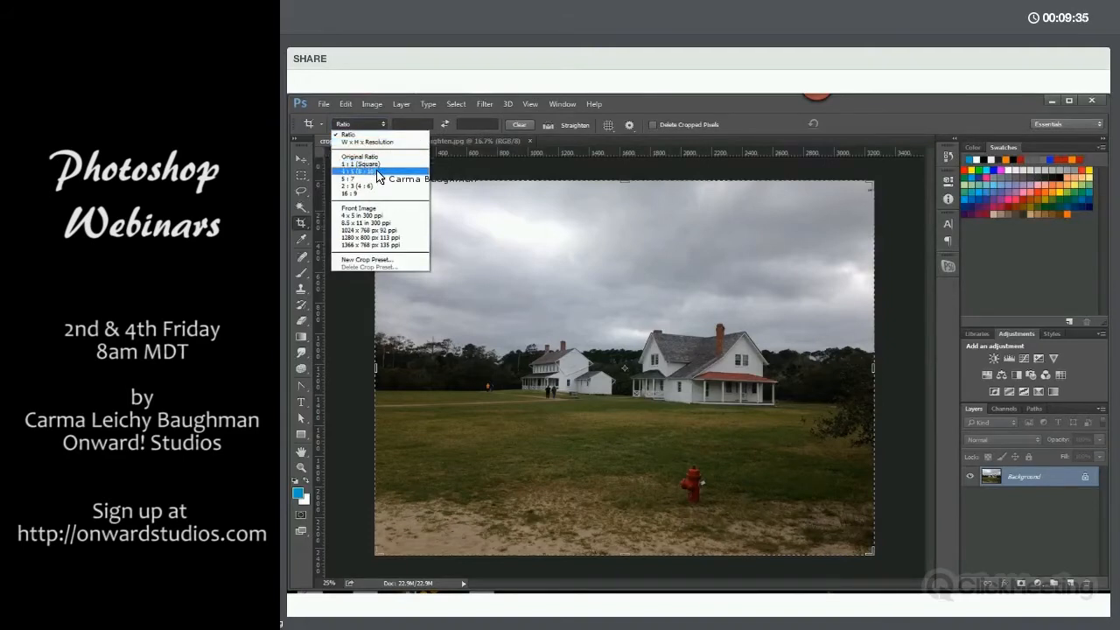
pyautogui.click(379, 172)
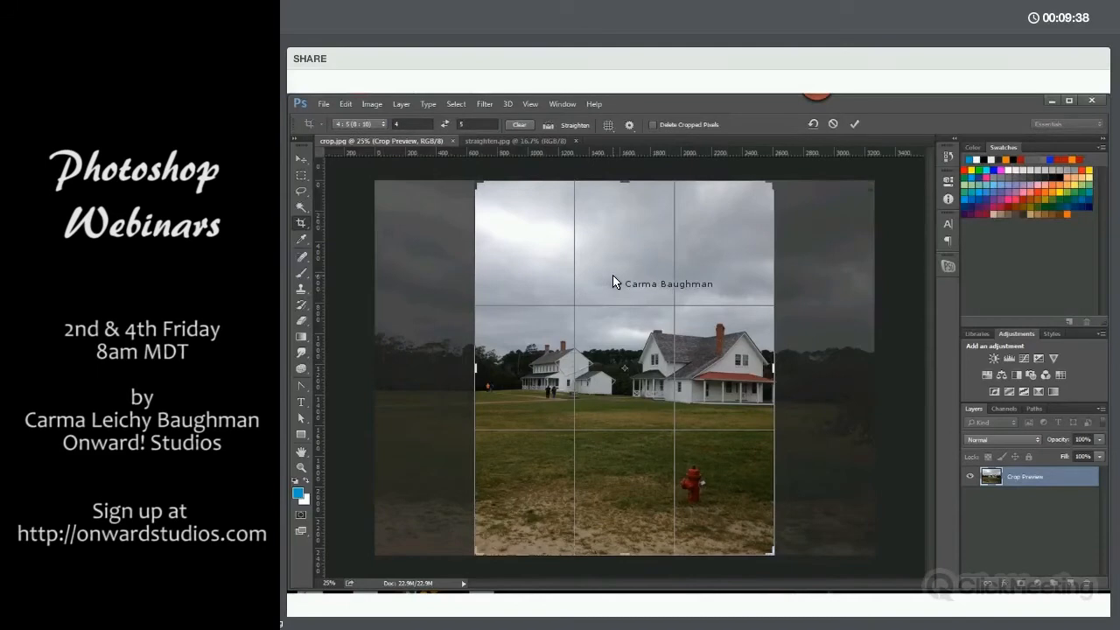
# Shift the photo to the right inside the 4:5 crop box, keeping both houses and the hydrant in frame, and apply the crop
pyautogui.moveTo(601, 284); pyautogui.dragTo(592, 285)
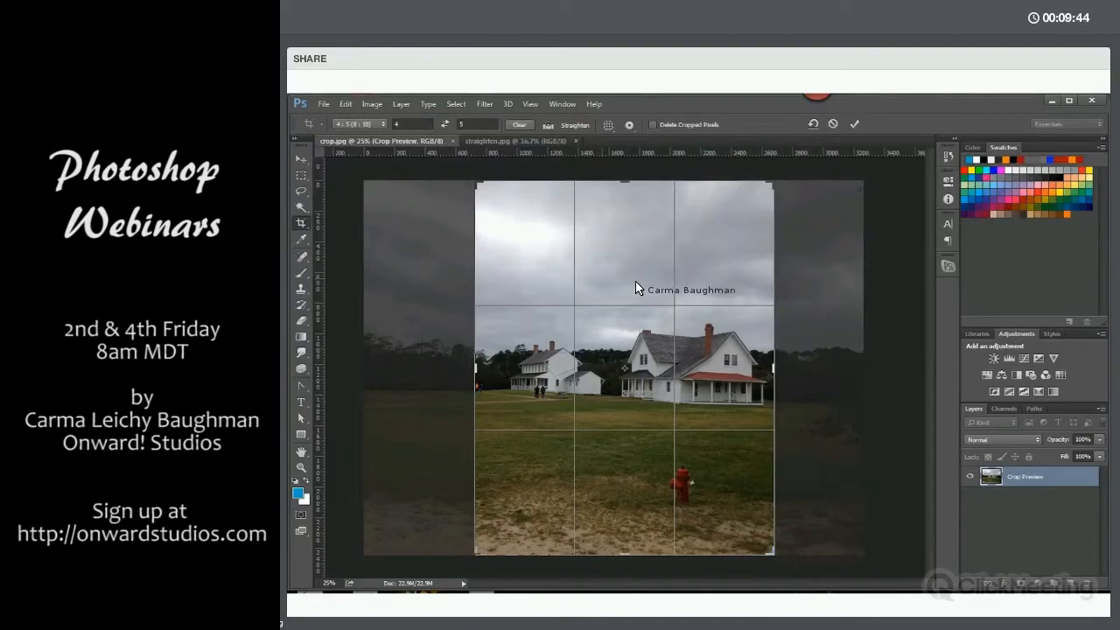
pyautogui.click(634, 283)
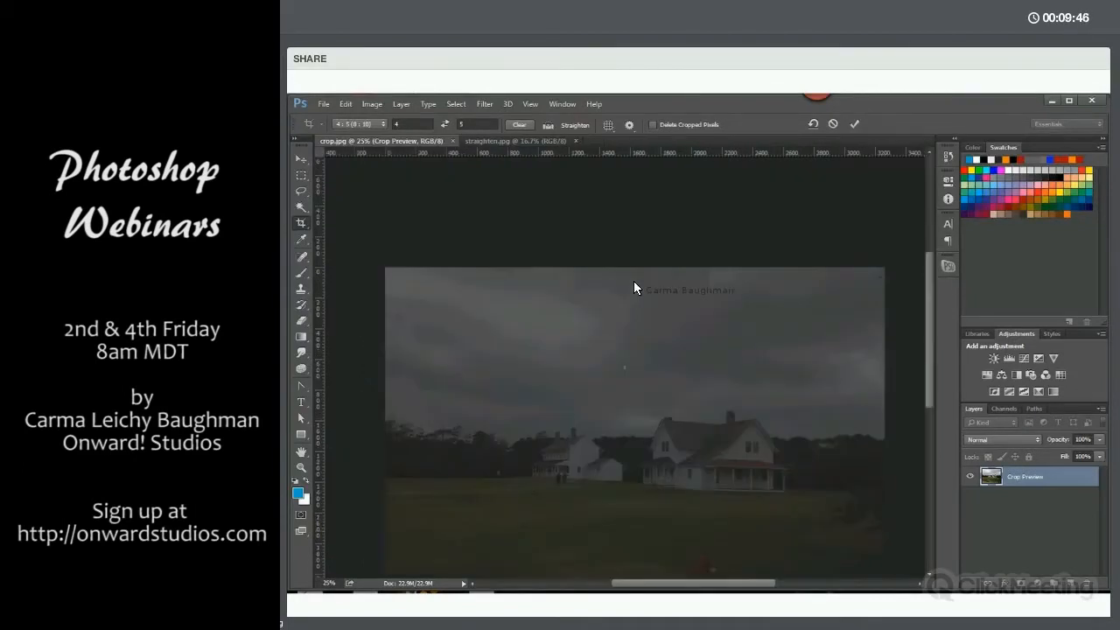
pyautogui.hotkey('ctrl', 'z')
pyautogui.moveTo(614, 277); pyautogui.dragTo(728, 265)
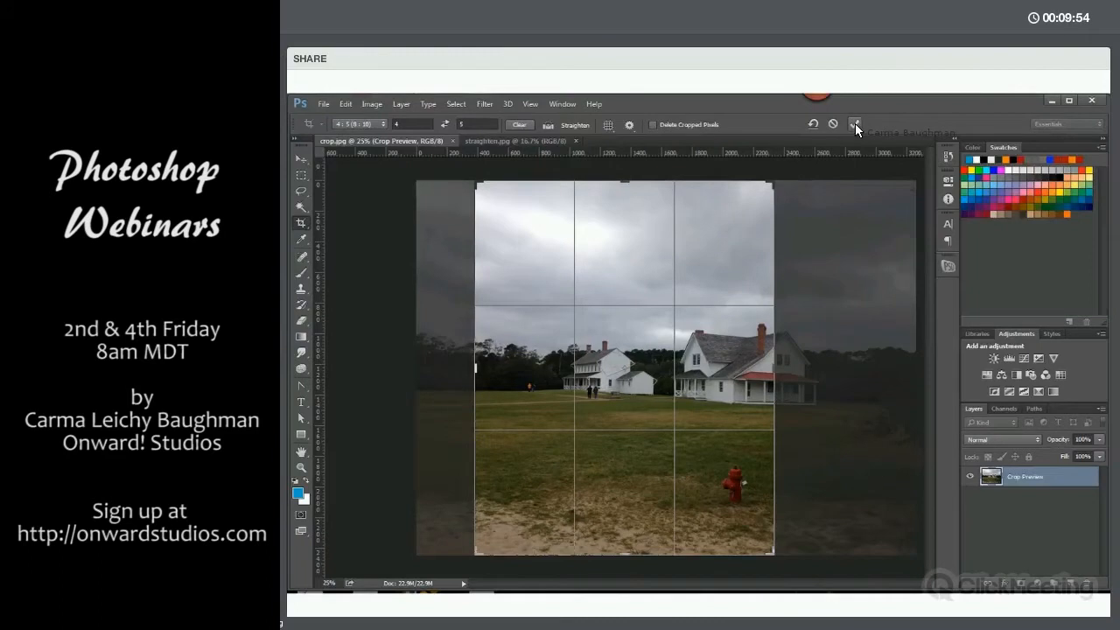
pyautogui.click(855, 123)
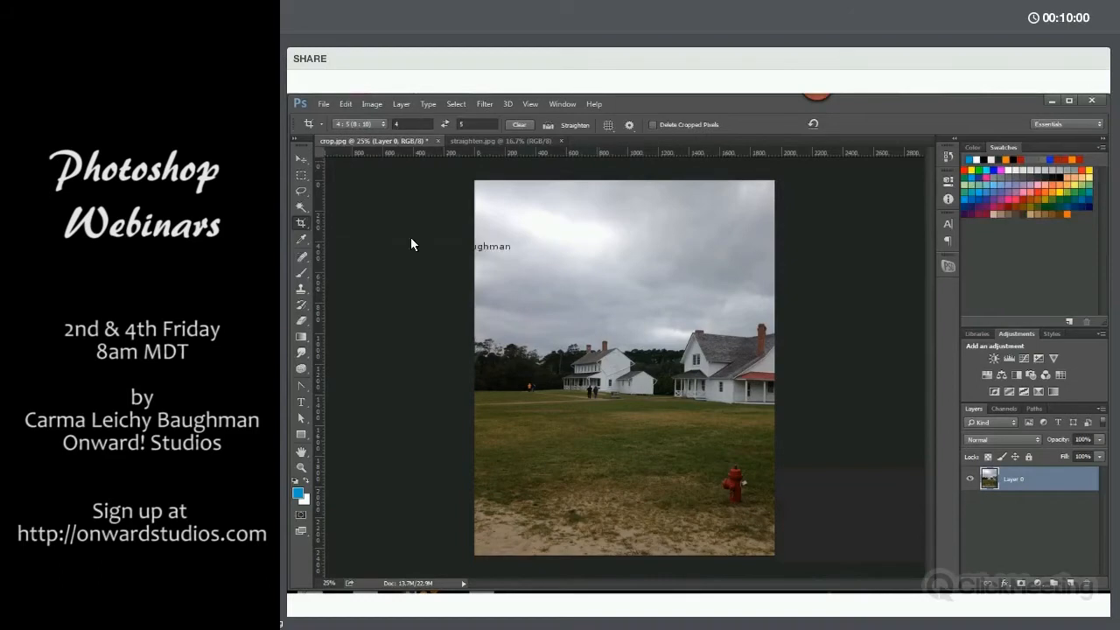
# Try enlarging the 4:5 crop box from the photo's right edge, check the edit history, and leave the Crop tool
pyautogui.click(302, 224)
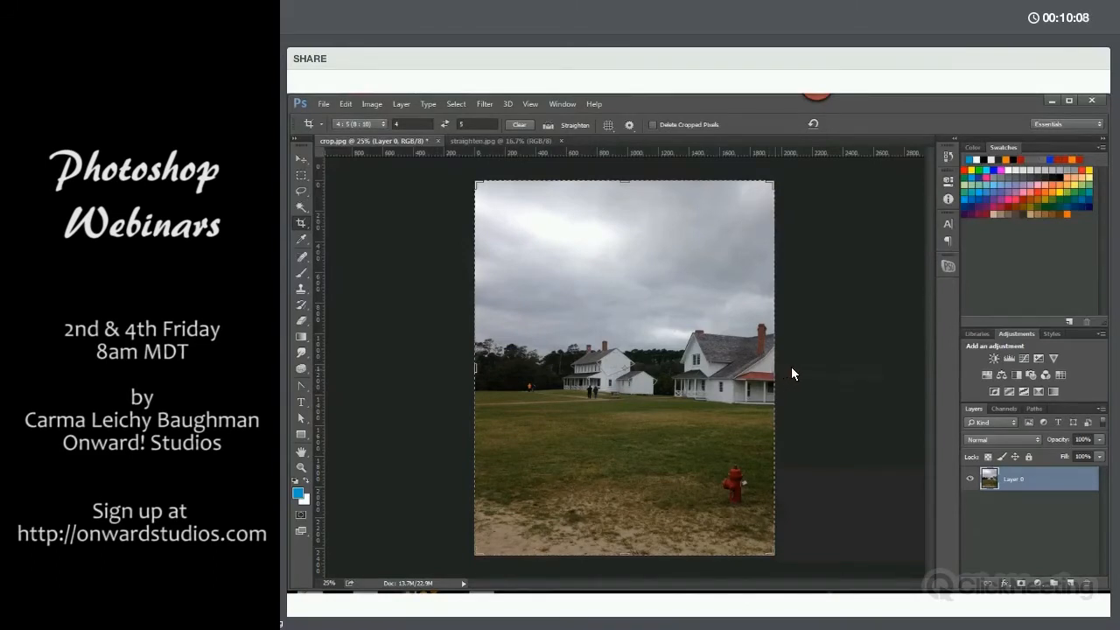
pyautogui.moveTo(791, 367); pyautogui.dragTo(794, 365)
pyautogui.moveTo(796, 367); pyautogui.dragTo(780, 374)
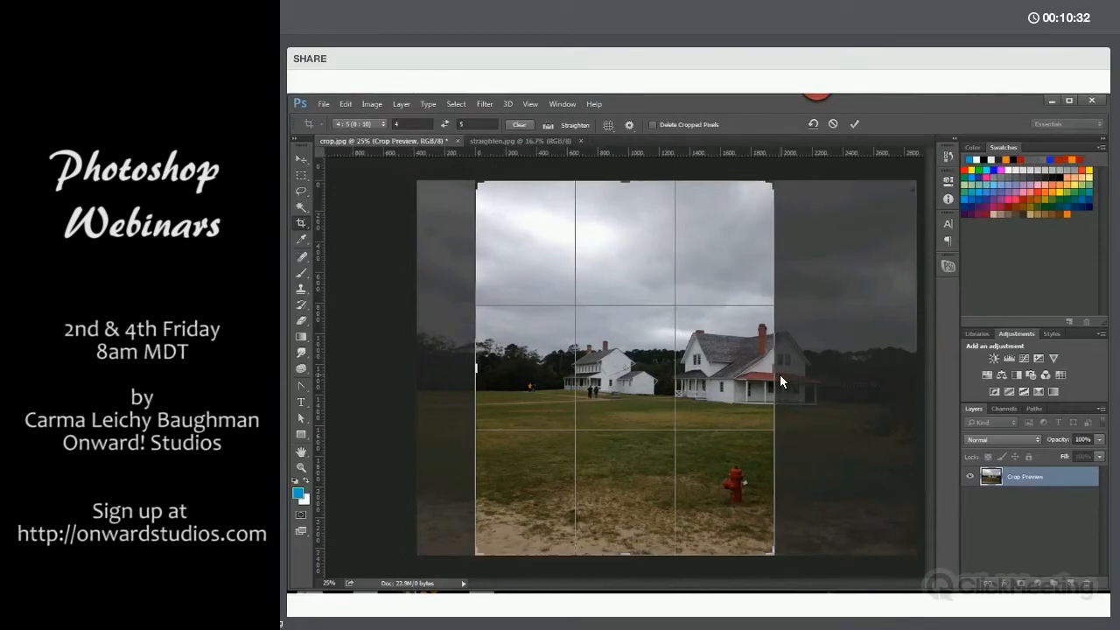
pyautogui.moveTo(780, 375); pyautogui.dragTo(784, 375)
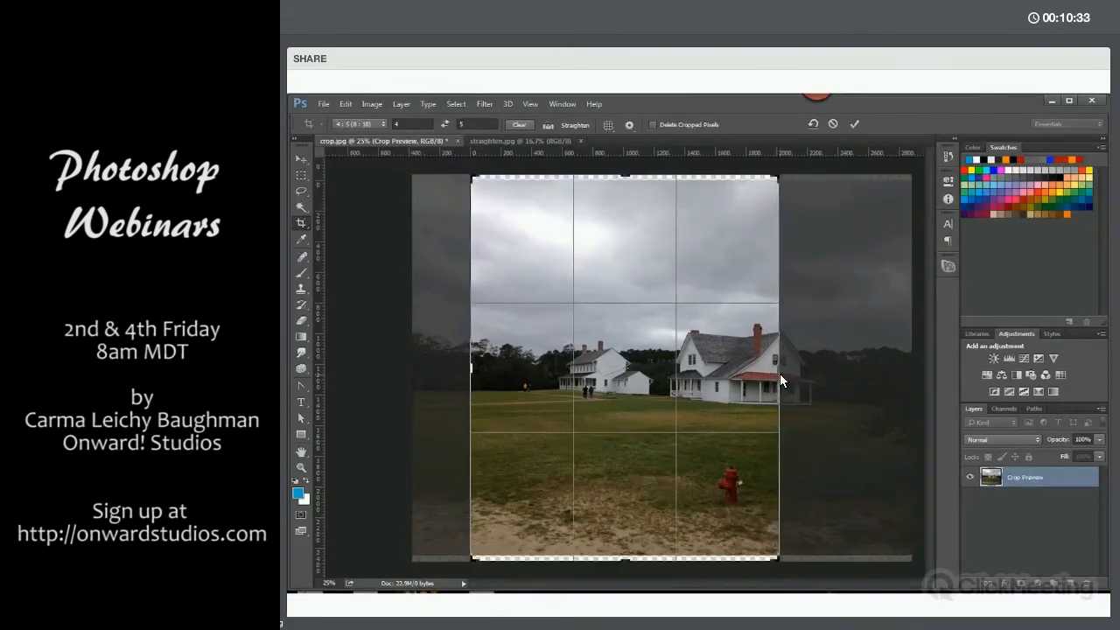
pyautogui.click(947, 162)
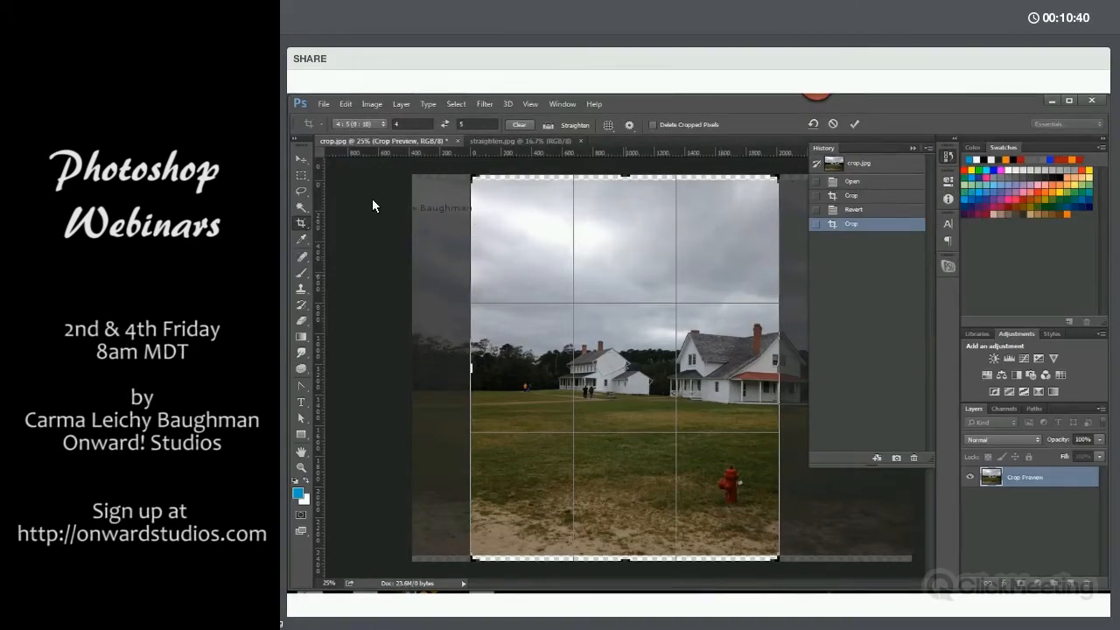
pyautogui.click(854, 124)
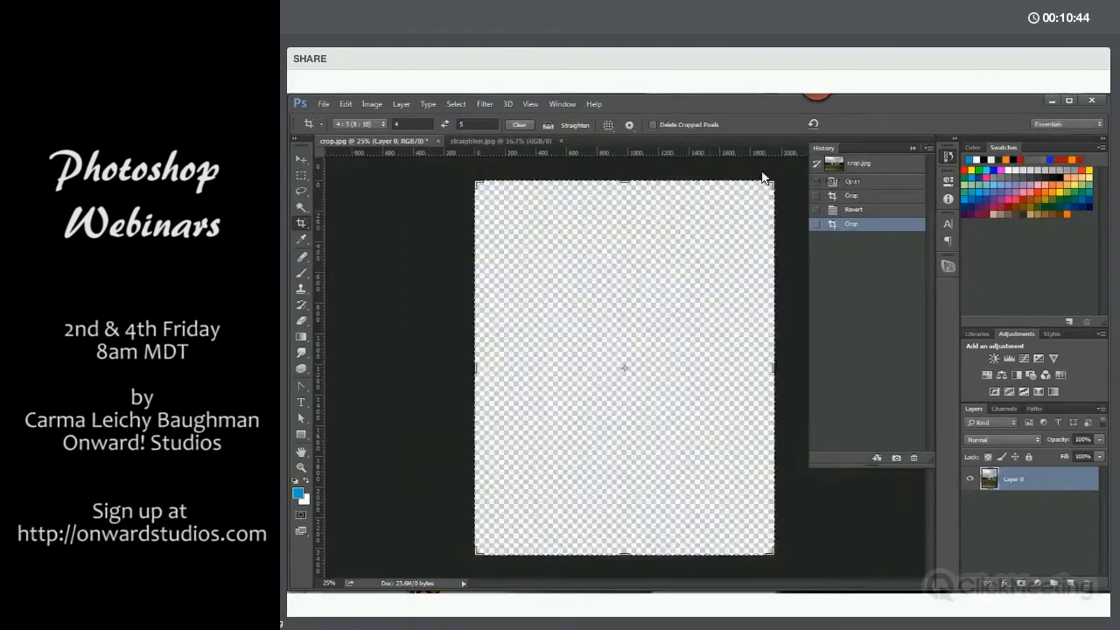
pyautogui.click(300, 158)
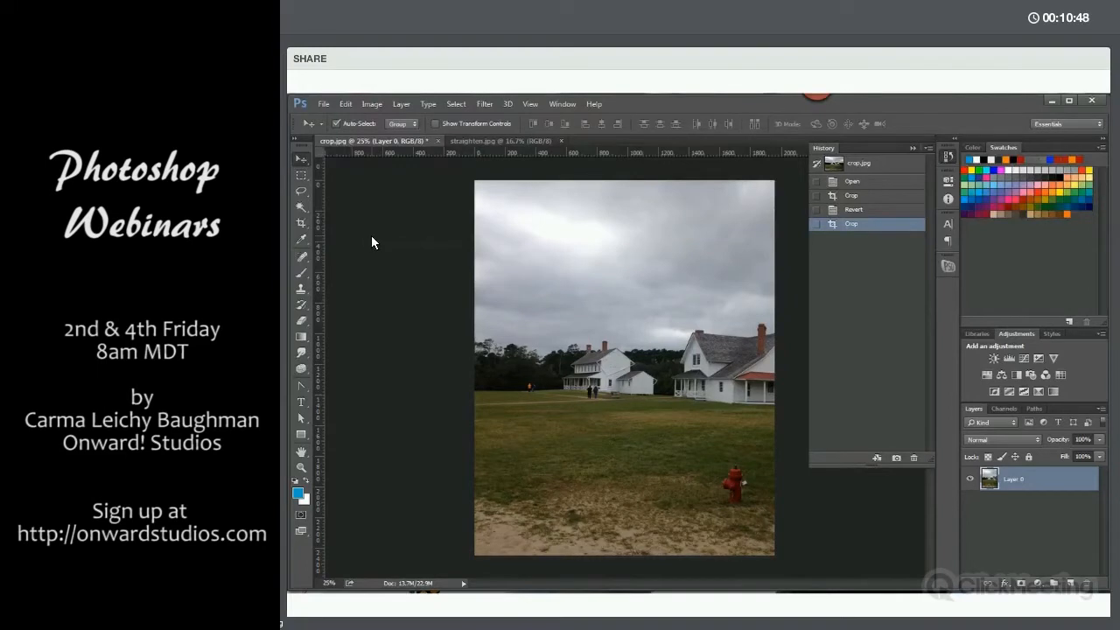
# Step back through the history of crop.jpg to its opened state and collapse the history list
pyautogui.hotkey('ctrl', 'alt', 'z')
pyautogui.hotkey('ctrl', 'alt', 'z')
pyautogui.hotkey('ctrl', 'alt', 'z')
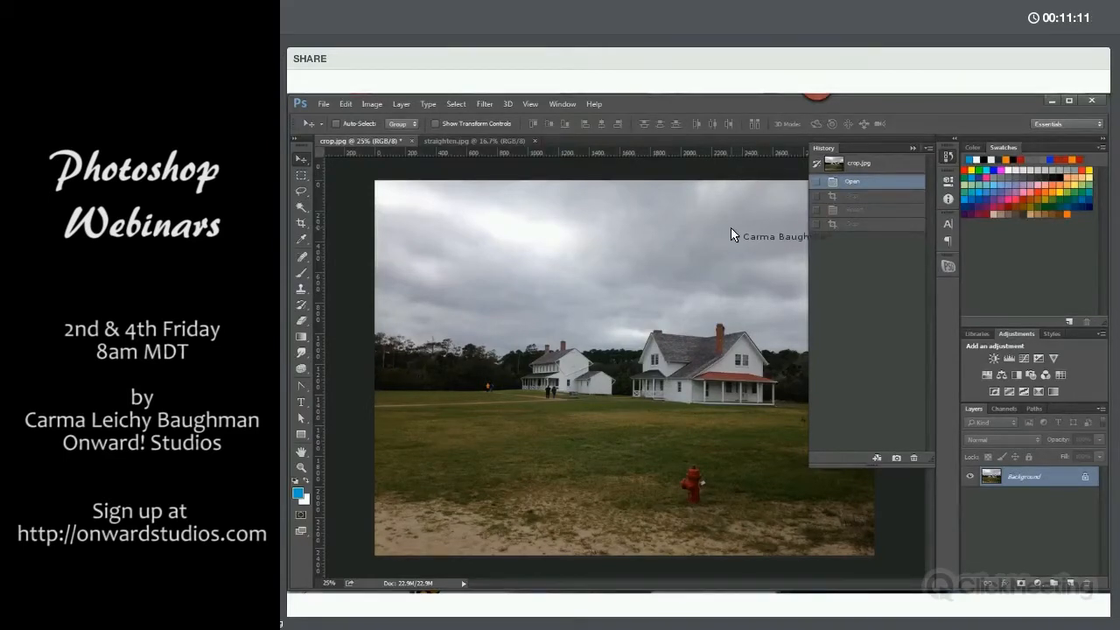
pyautogui.click(912, 148)
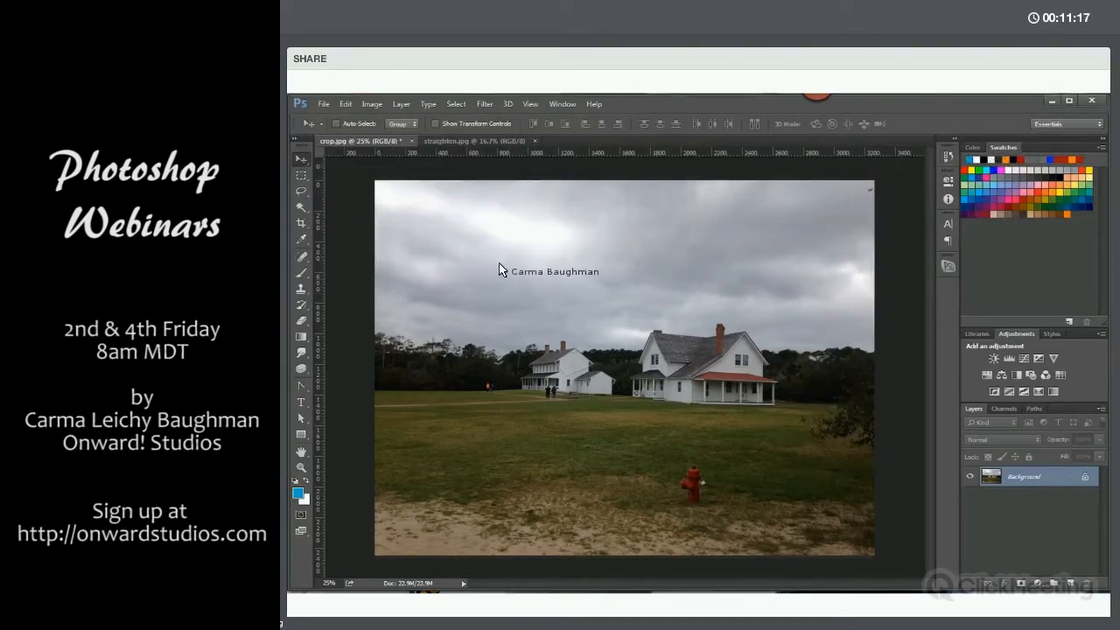
# Switch to straighten.jpg, clear both crop ratio values for the Crop tool, and cancel the active crop box
pyautogui.click(449, 139)
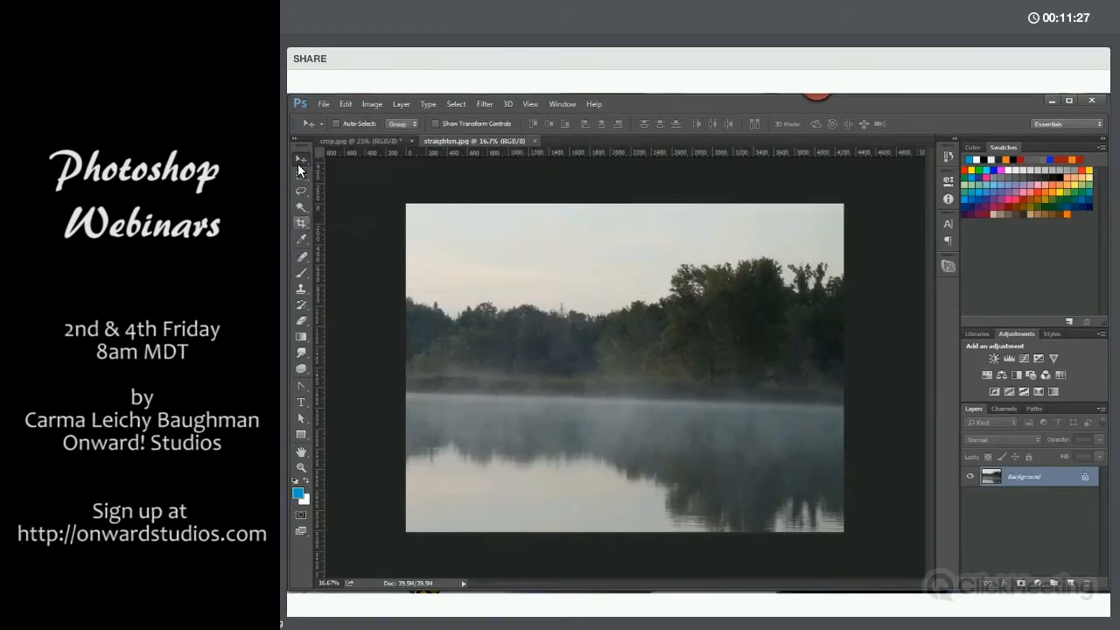
pyautogui.press('c')
pyautogui.moveTo(387, 123); pyautogui.dragTo(385, 122)
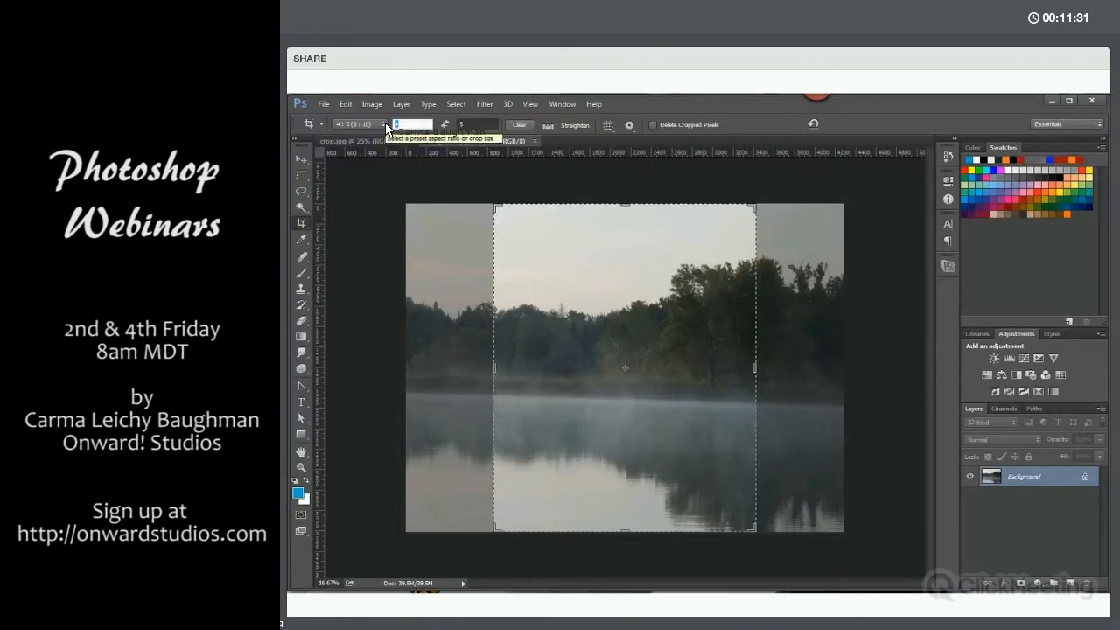
pyautogui.press('BackSpace')
pyautogui.moveTo(463, 124); pyautogui.dragTo(519, 122)
pyautogui.press('BackSpace')
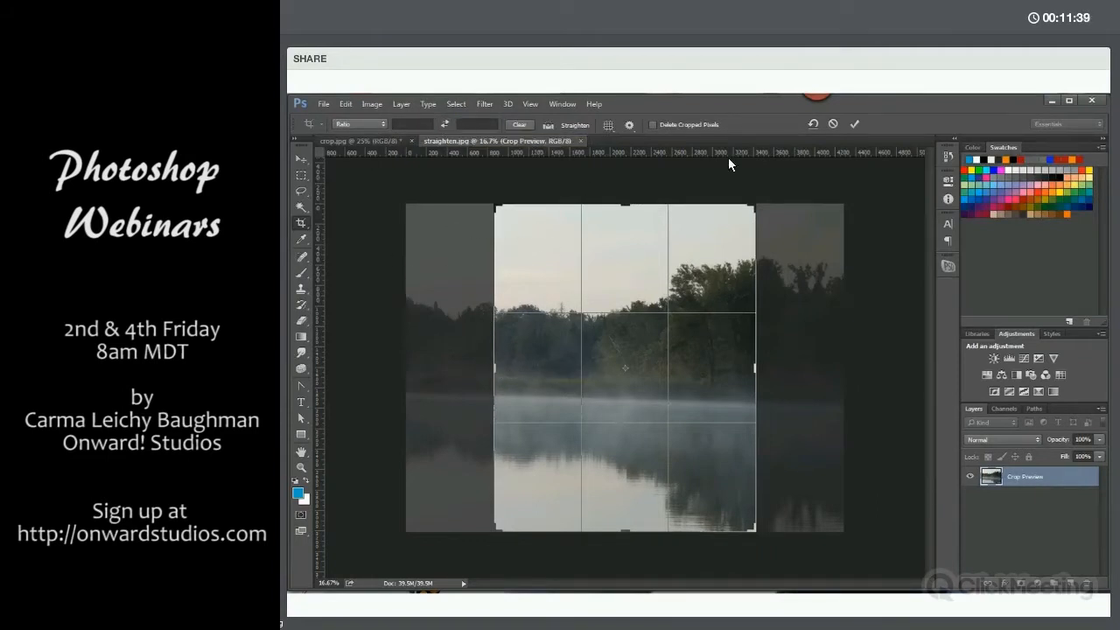
pyautogui.click(832, 123)
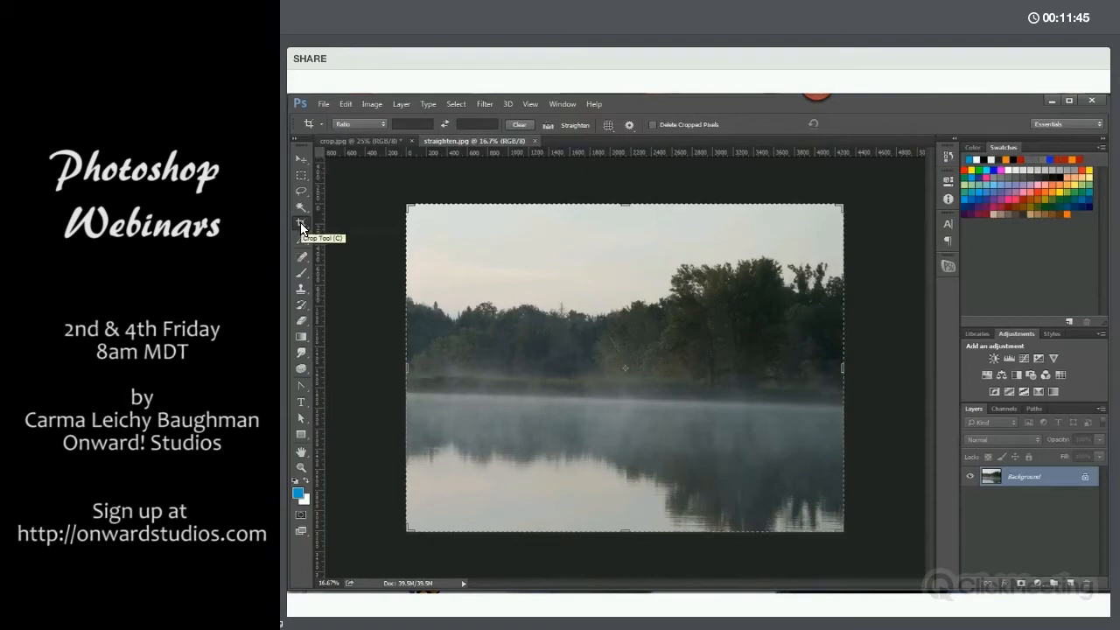
# Try straightening the lake photo with a line of about -1.8° drawn along the far waterline
pyautogui.click(547, 125)
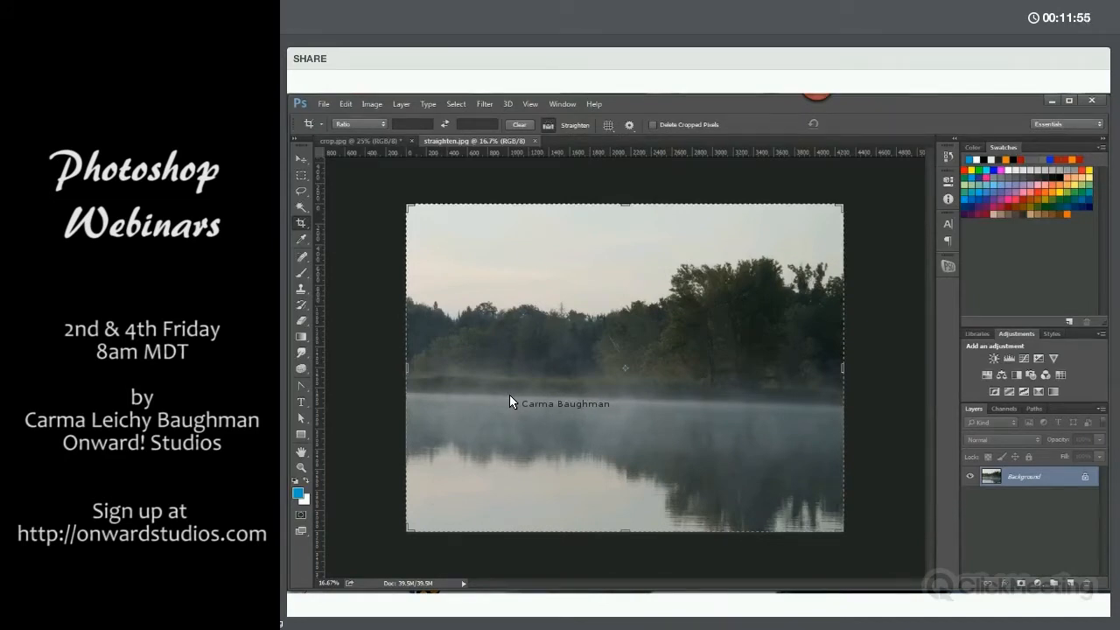
pyautogui.moveTo(509, 394); pyautogui.dragTo(785, 404)
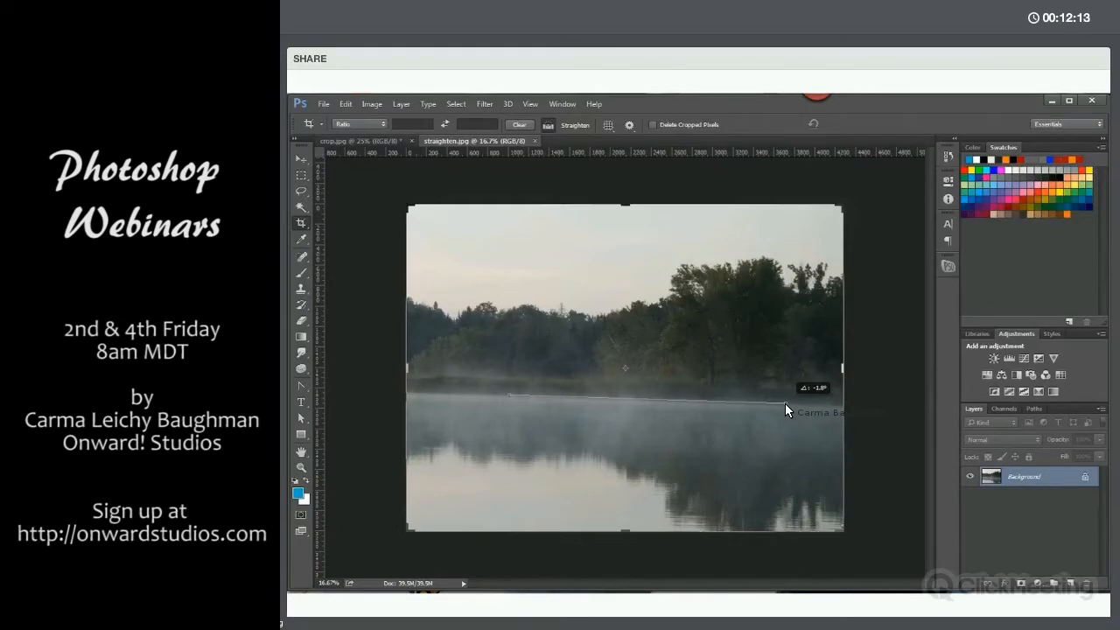
pyautogui.moveTo(785, 404); pyautogui.dragTo(785, 403)
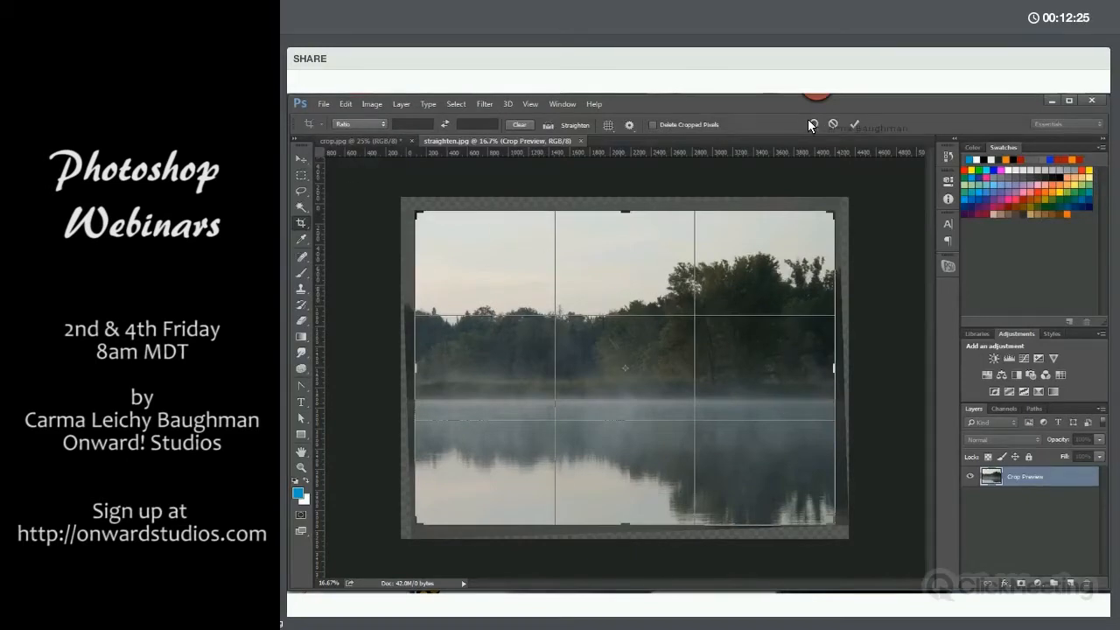
pyautogui.press('Return')
pyautogui.click(301, 157)
pyautogui.click(301, 222)
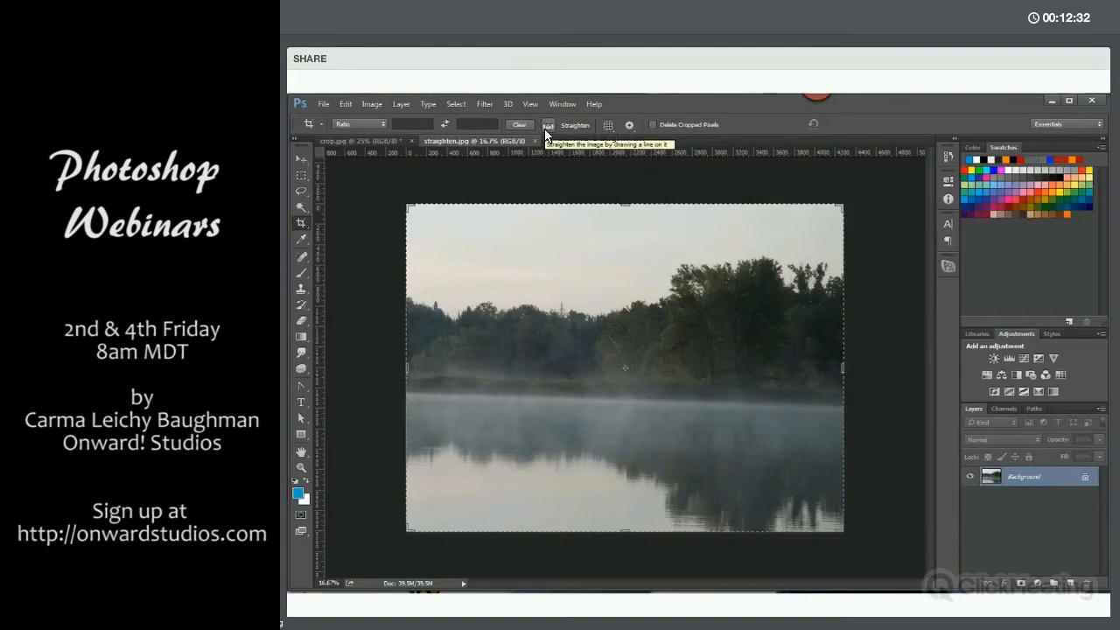
# Straighten the lake photo by tracing the far waterline with the Straighten tool, and apply the crop
pyautogui.click(548, 125)
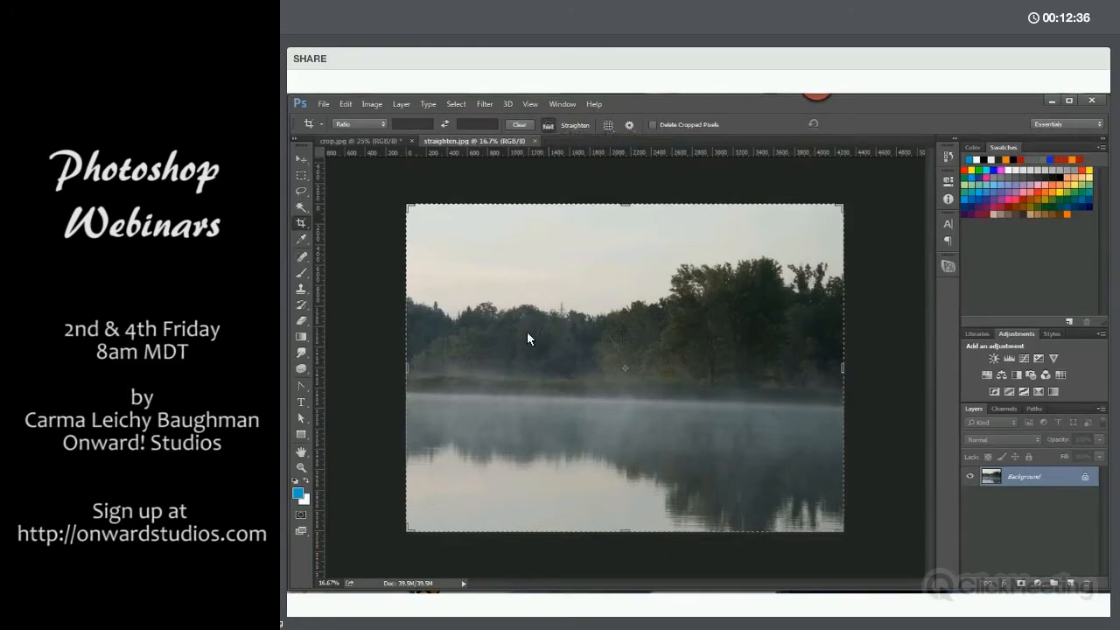
pyautogui.moveTo(520, 393); pyautogui.dragTo(762, 402)
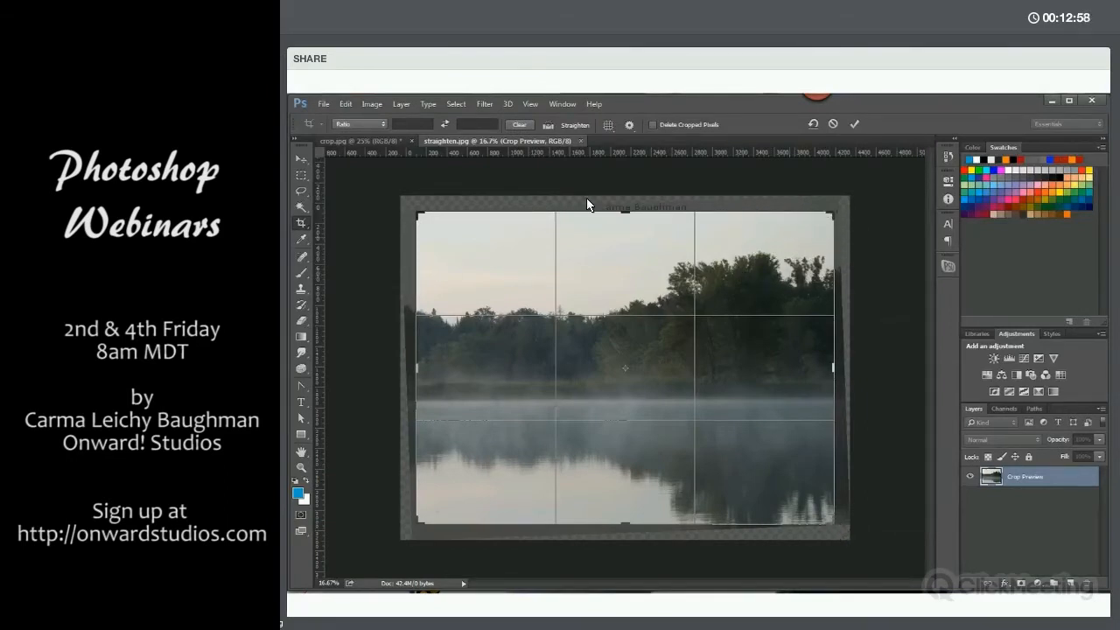
pyautogui.click(854, 124)
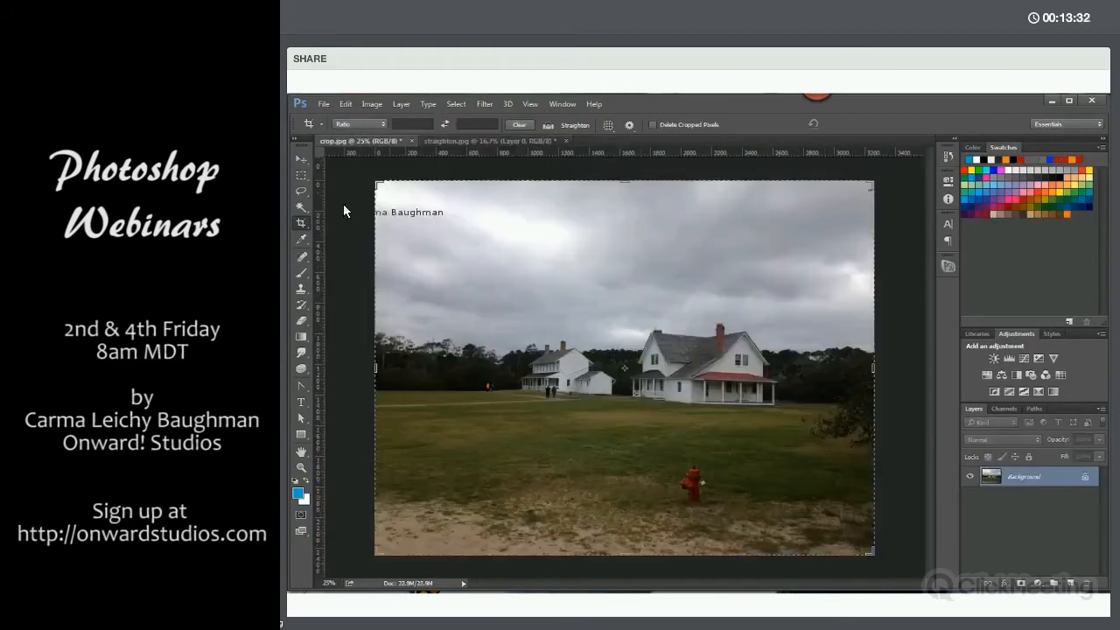
# Open the canvas size settings for crop.jpg, set the units to inches, and make the new dimensions relative
pyautogui.click(304, 158)
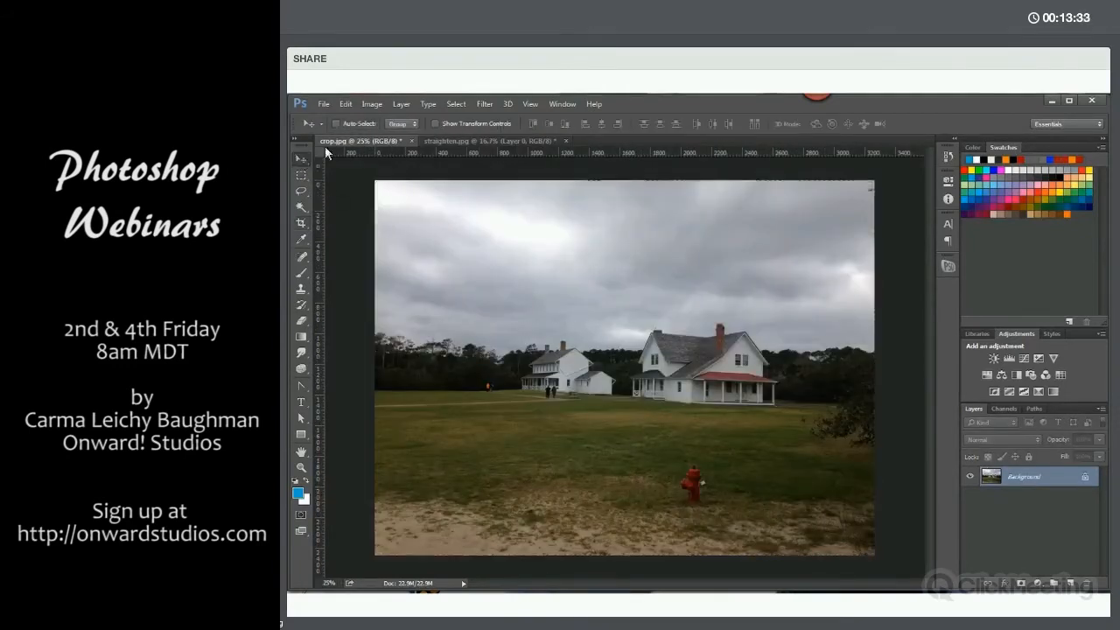
pyautogui.click(371, 104)
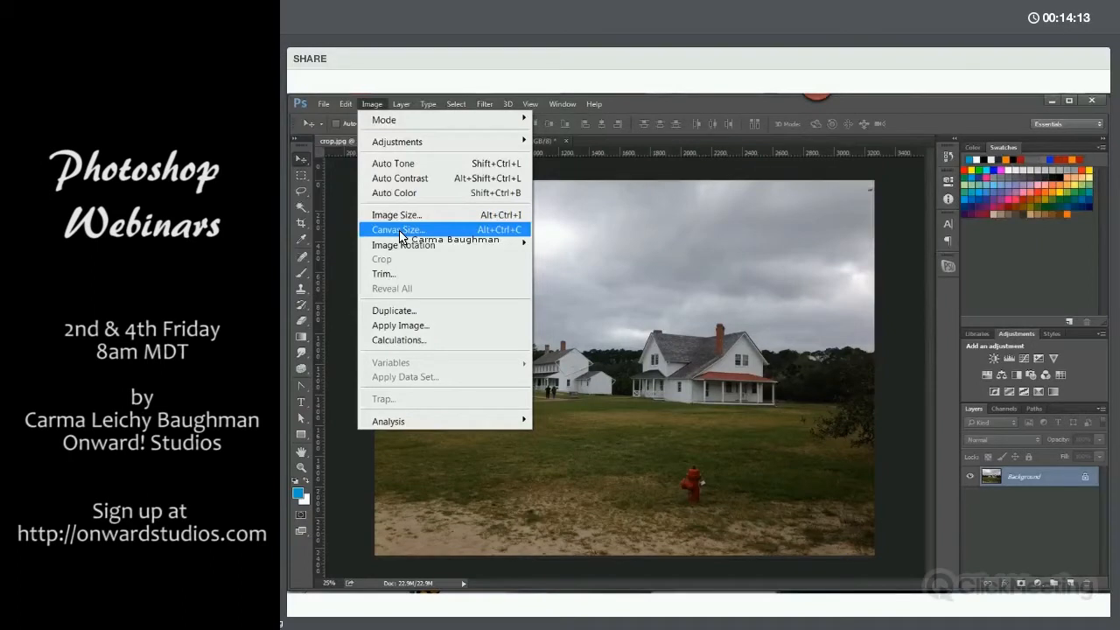
pyautogui.click(400, 232)
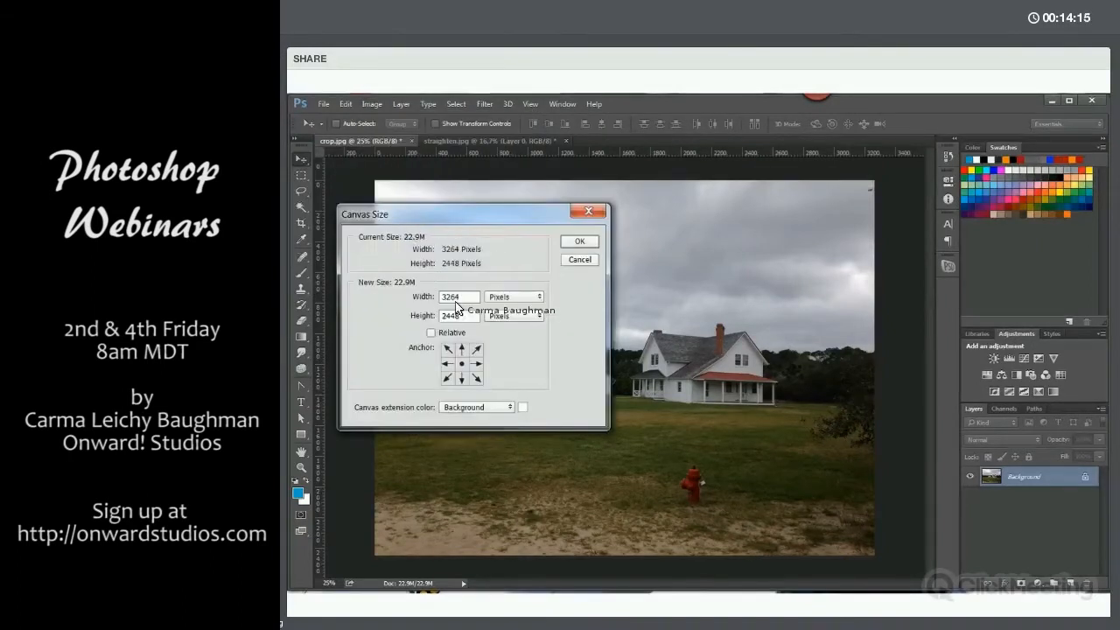
pyautogui.click(540, 298)
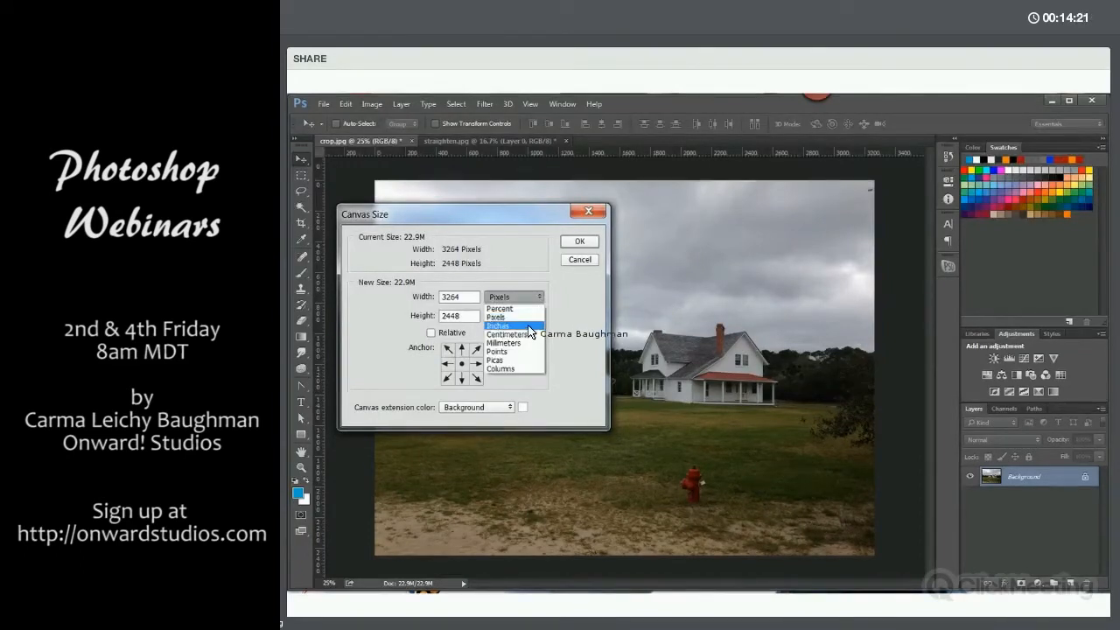
pyautogui.click(527, 328)
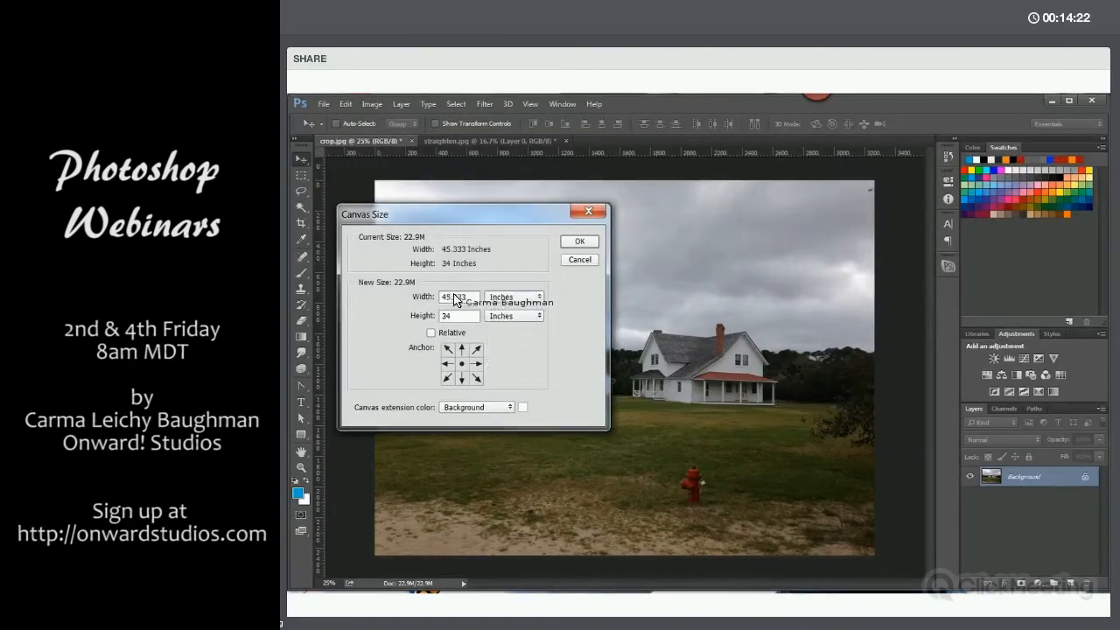
pyautogui.click(430, 333)
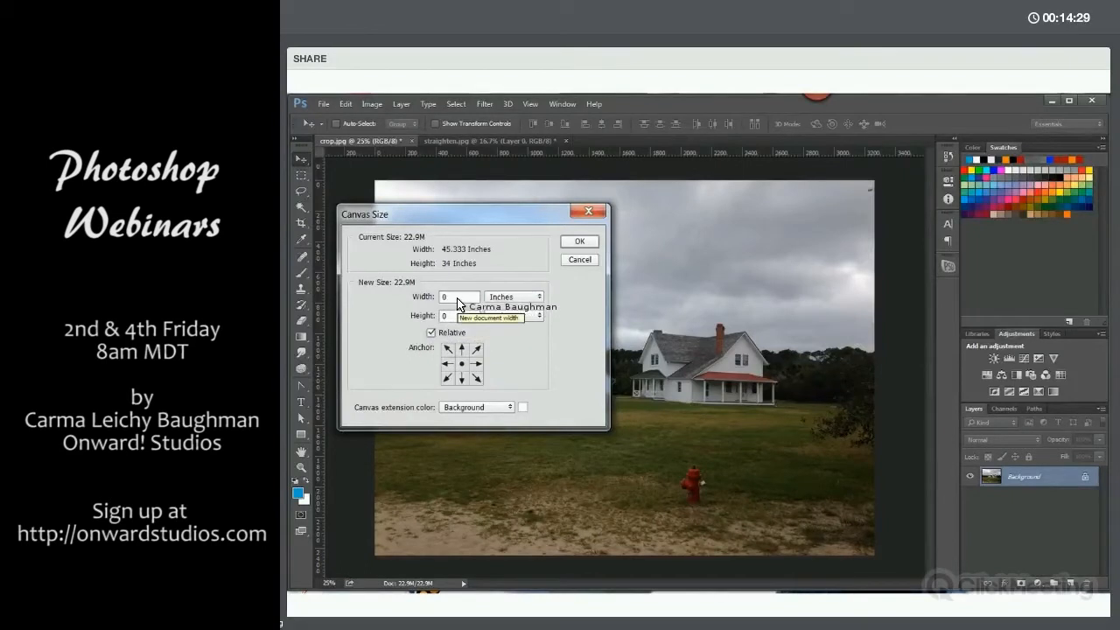
# Extend the canvas of crop.jpg by 1 inch in both width and height, using black as the extension color
pyautogui.doubleClick(441, 298)
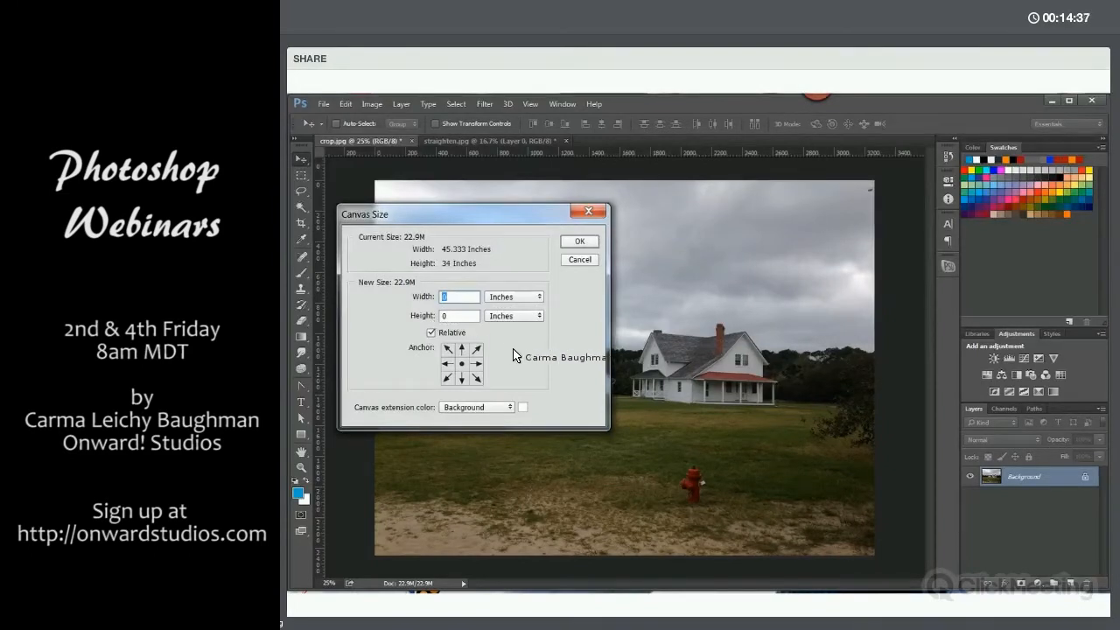
pyautogui.press('Tab')
pyautogui.write('1')
pyautogui.click(507, 409)
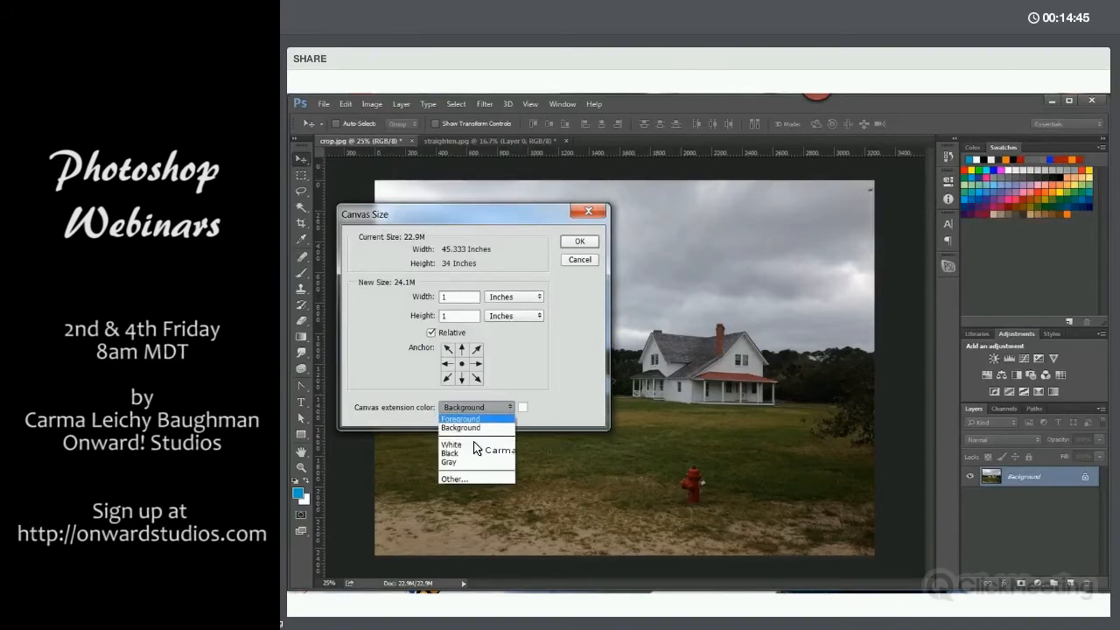
pyautogui.click(503, 453)
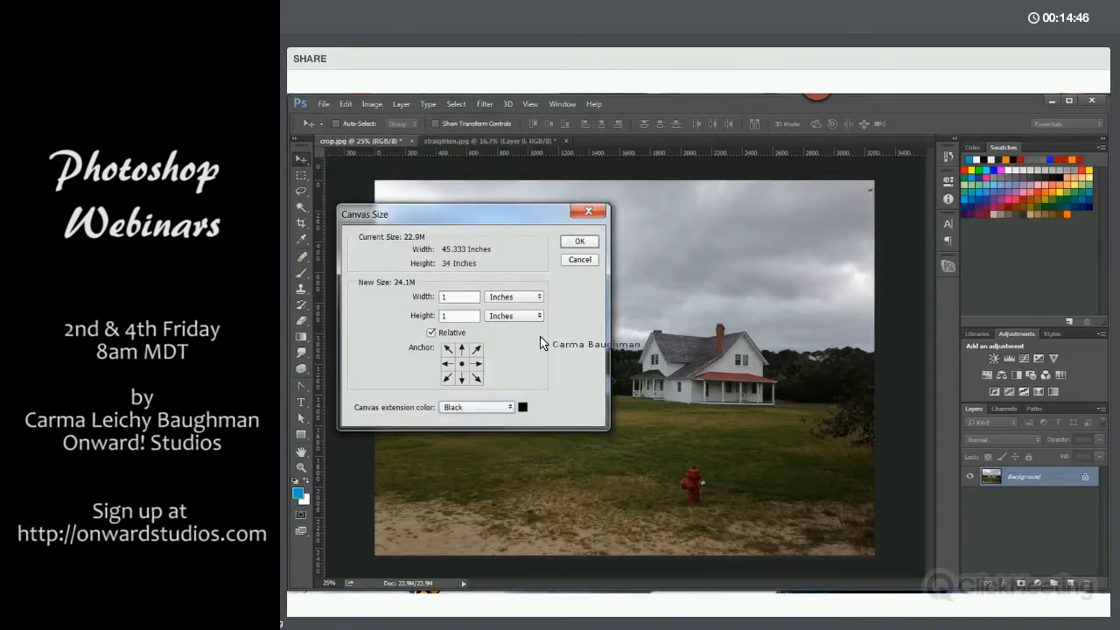
pyautogui.click(587, 246)
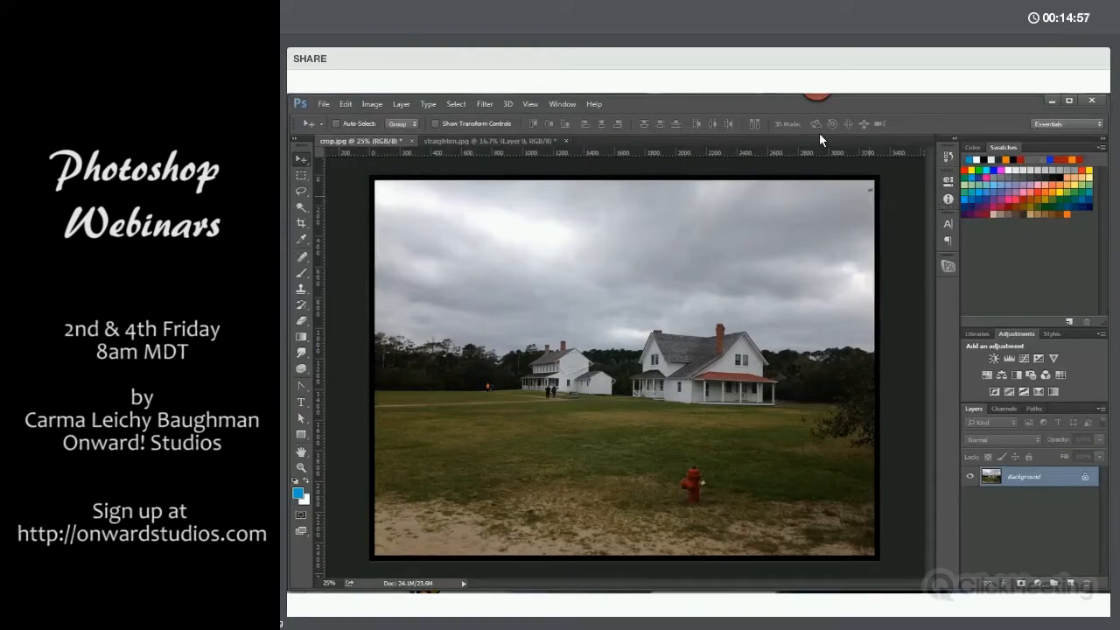
# Undo the black canvas extension on crop.jpg
pyautogui.click(375, 103)
pyautogui.click(909, 194)
pyautogui.hotkey('ctrl', 'z')
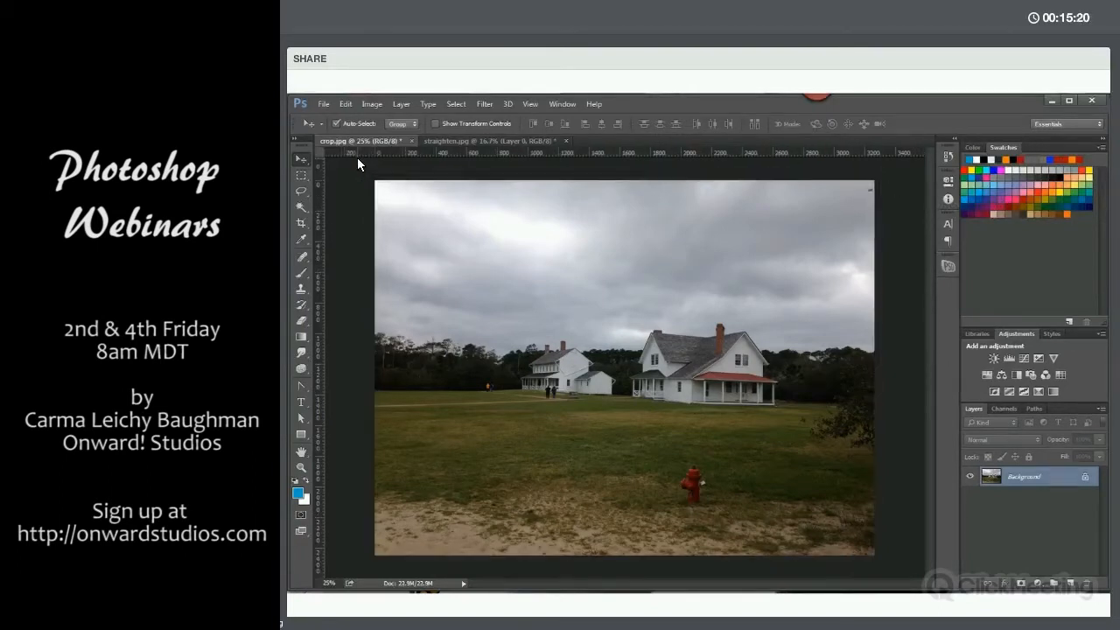
# Open the image size settings for crop.jpg, switch resampling off and back on, and choose the Automatic method
pyautogui.click(372, 104)
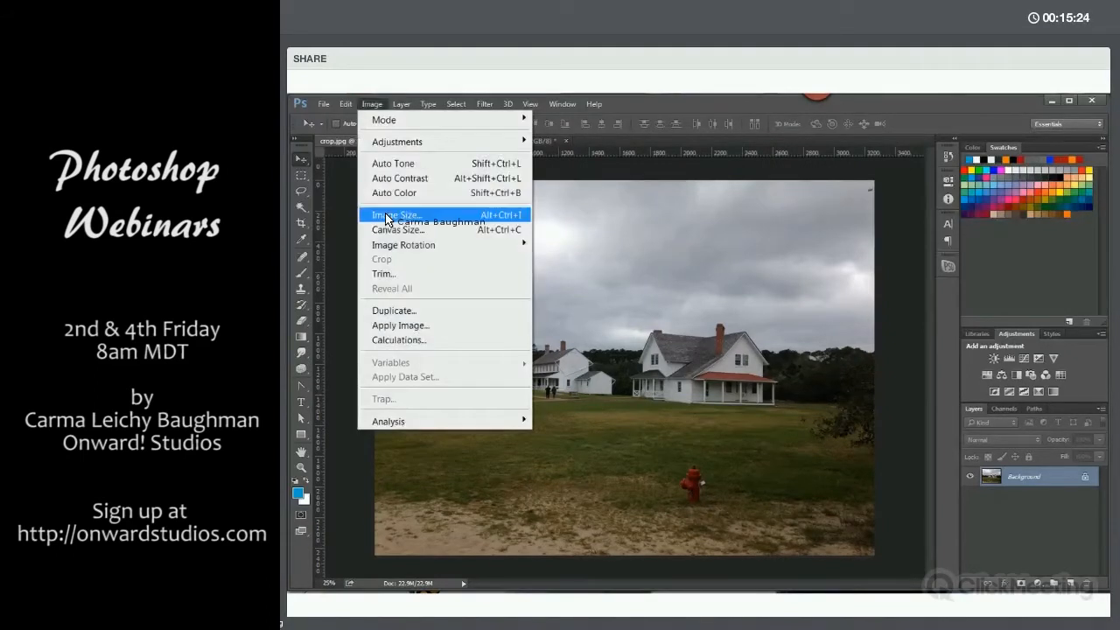
pyautogui.click(386, 218)
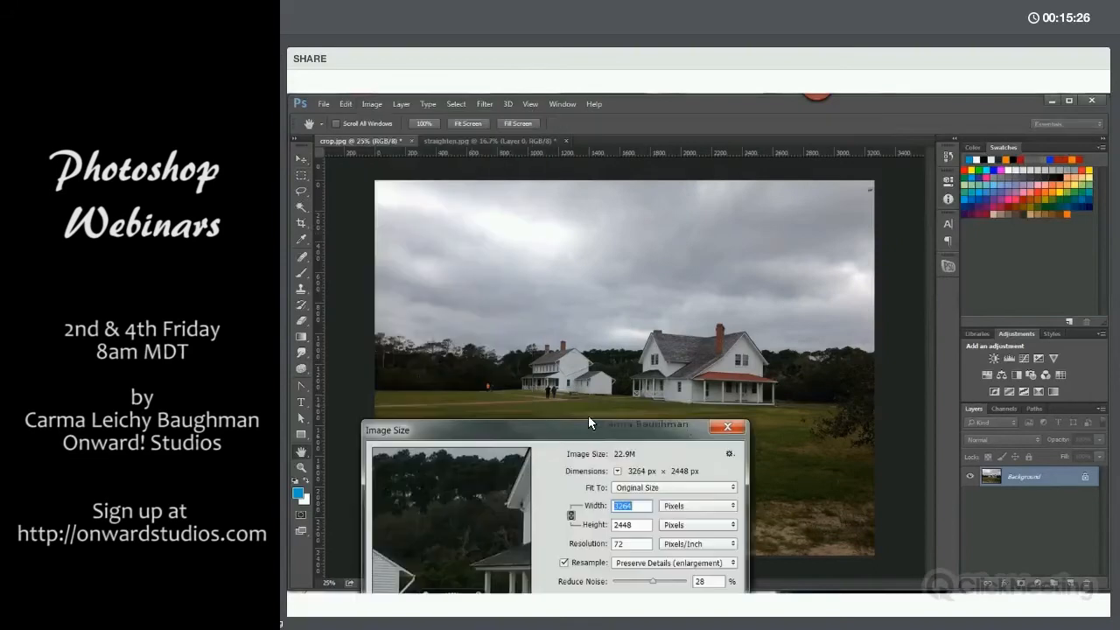
pyautogui.moveTo(592, 422); pyautogui.dragTo(568, 332)
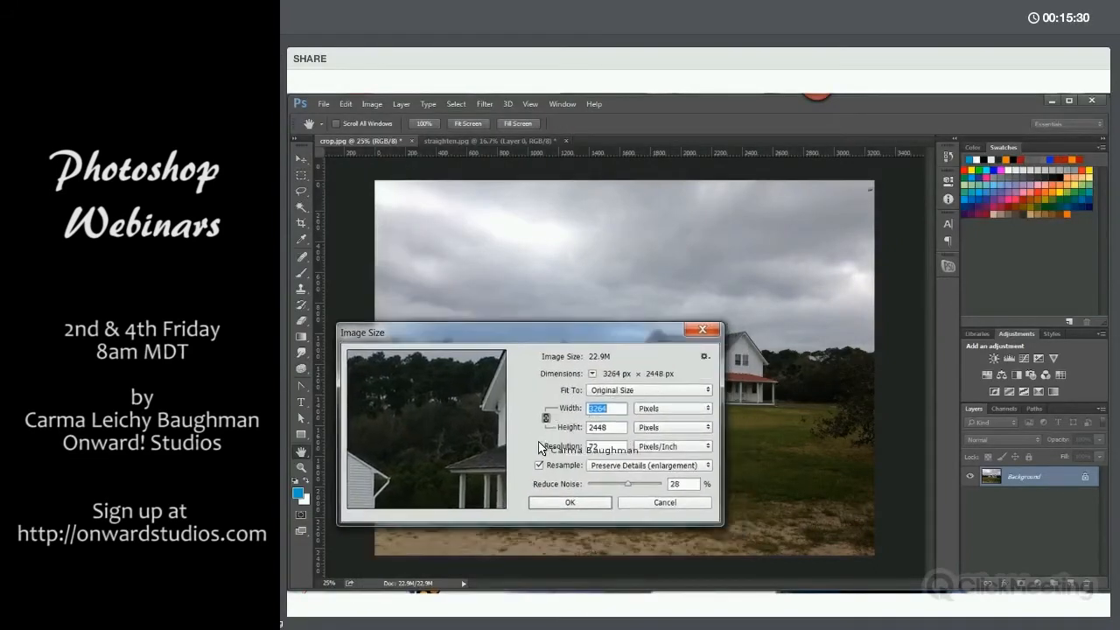
pyautogui.click(538, 466)
pyautogui.click(539, 466)
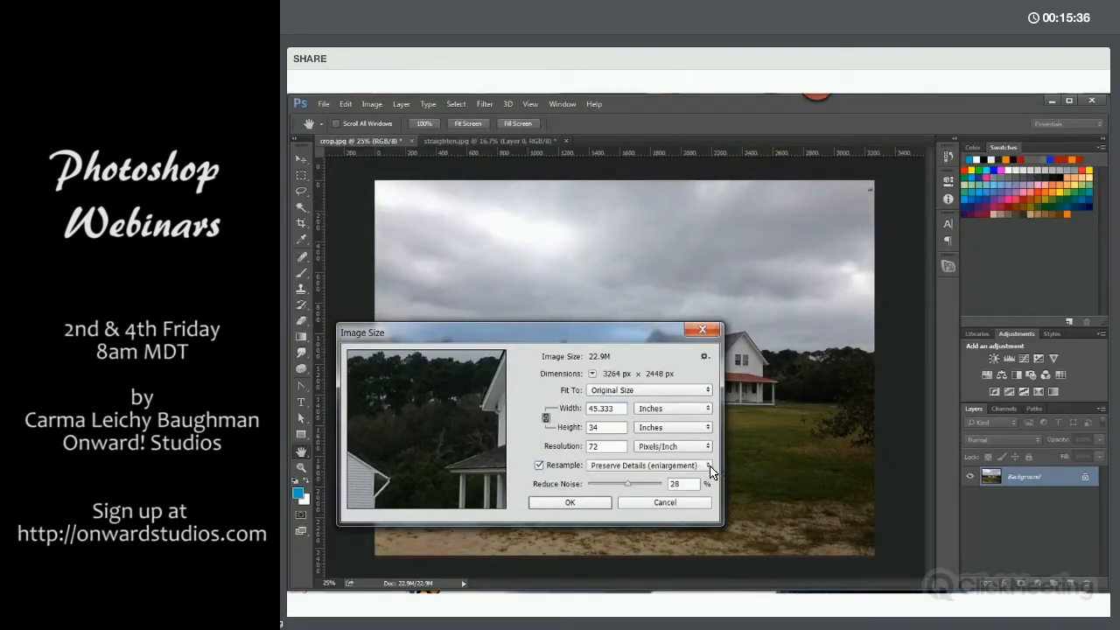
pyautogui.click(687, 468)
pyautogui.click(679, 478)
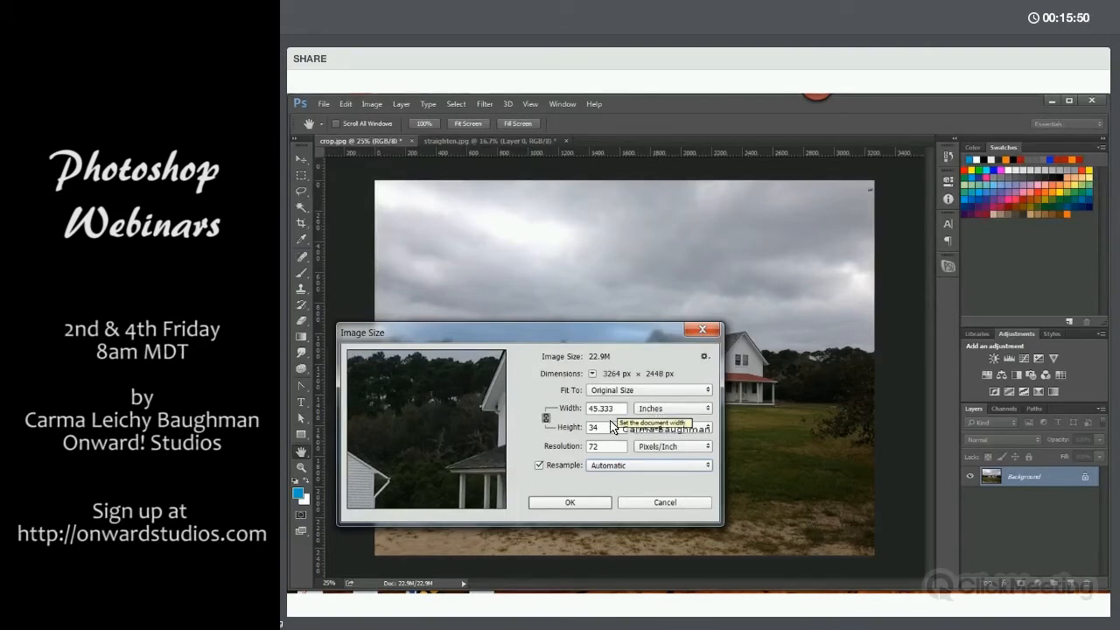
# Look over the document width and height values, and enter a resolution of 72 pixels per inch
pyautogui.doubleClick(592, 447)
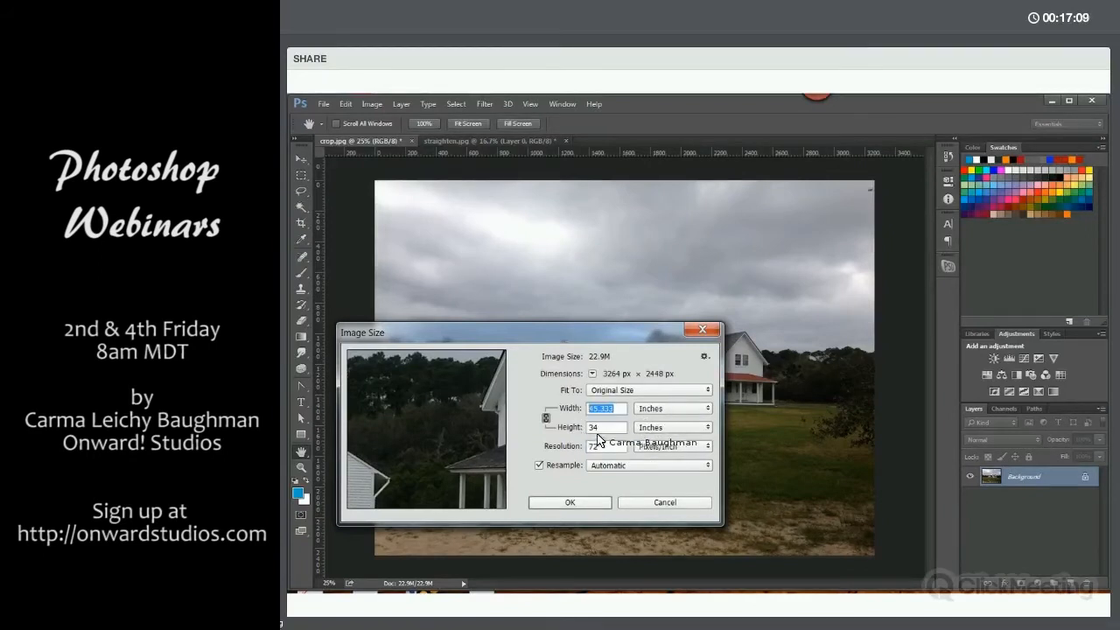
pyautogui.doubleClick(591, 427)
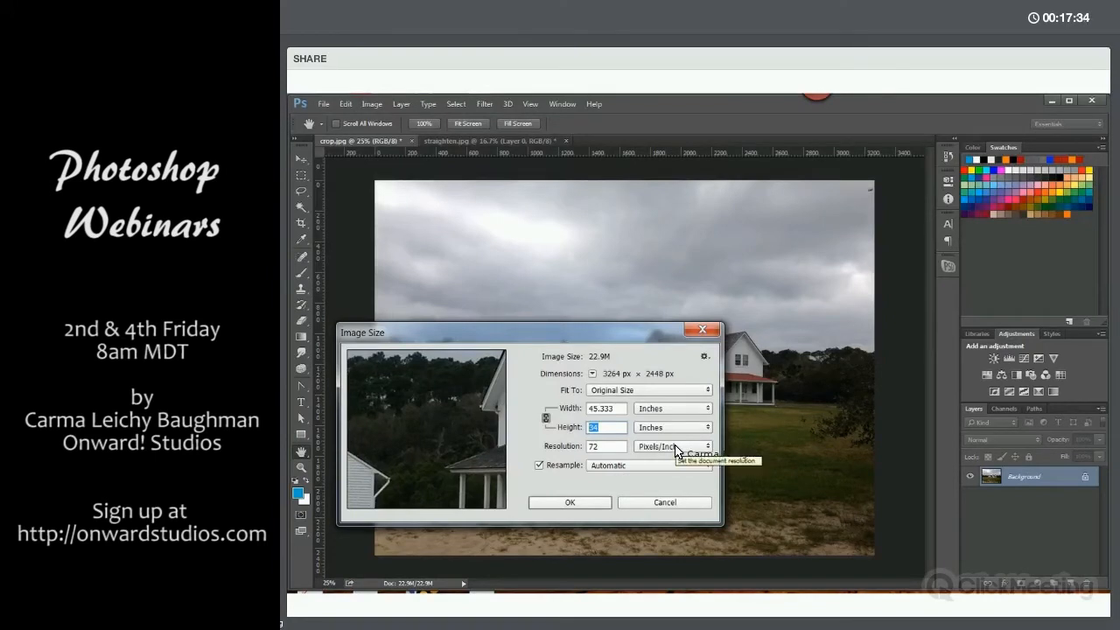
pyautogui.doubleClick(593, 452)
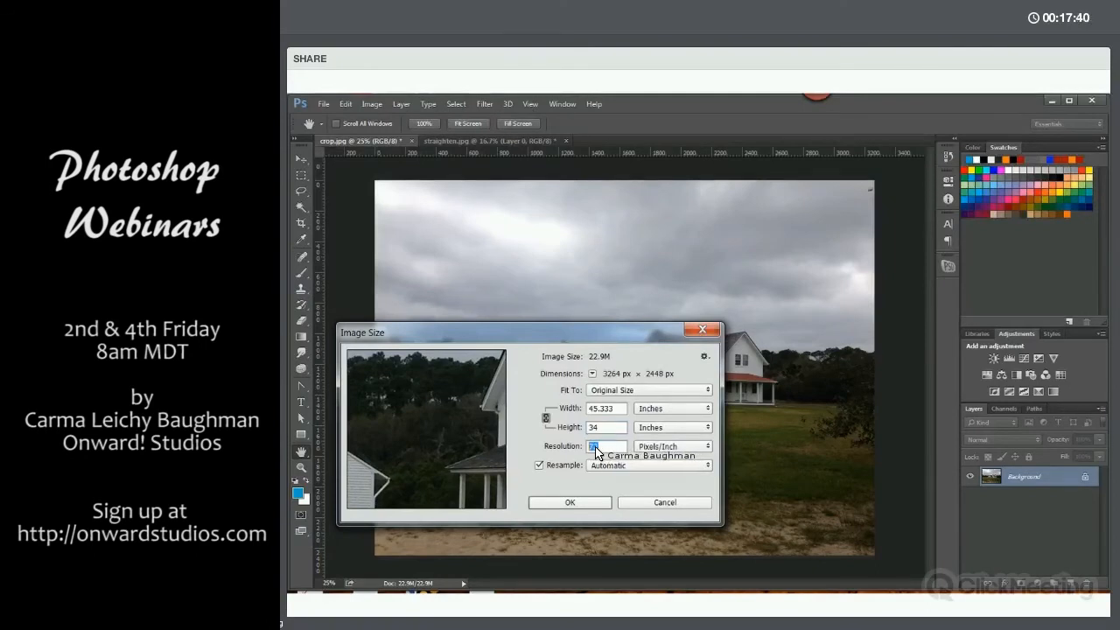
pyautogui.write('72')
# Resize crop.jpg to a width of 400 pixels with the aspect ratio constrained, switching the dimension units to pixels
pyautogui.click(578, 409)
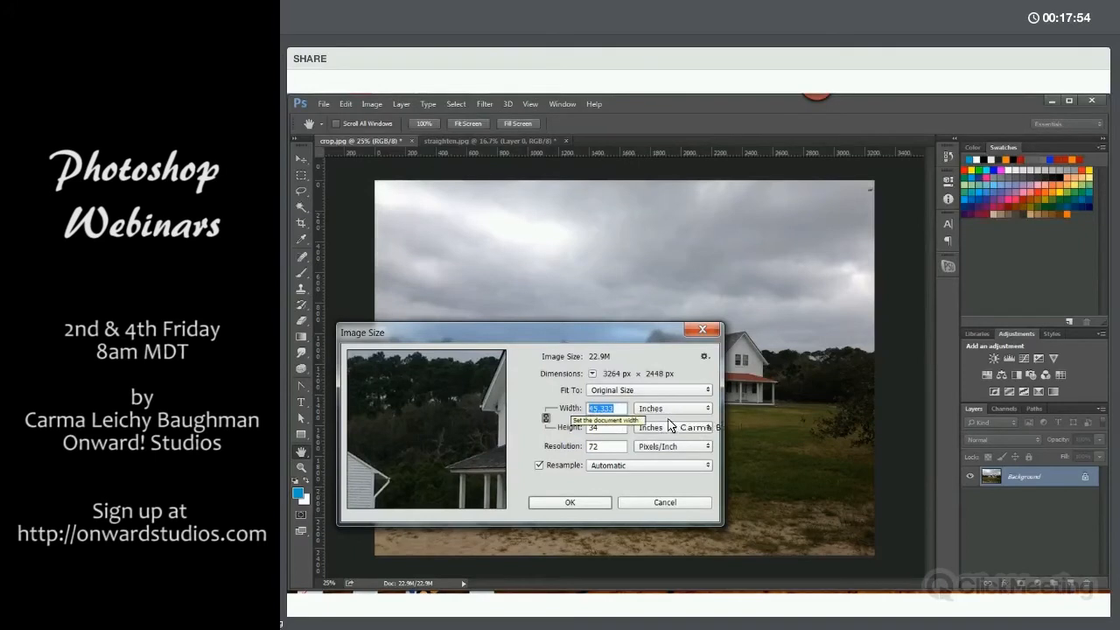
pyautogui.click(707, 412)
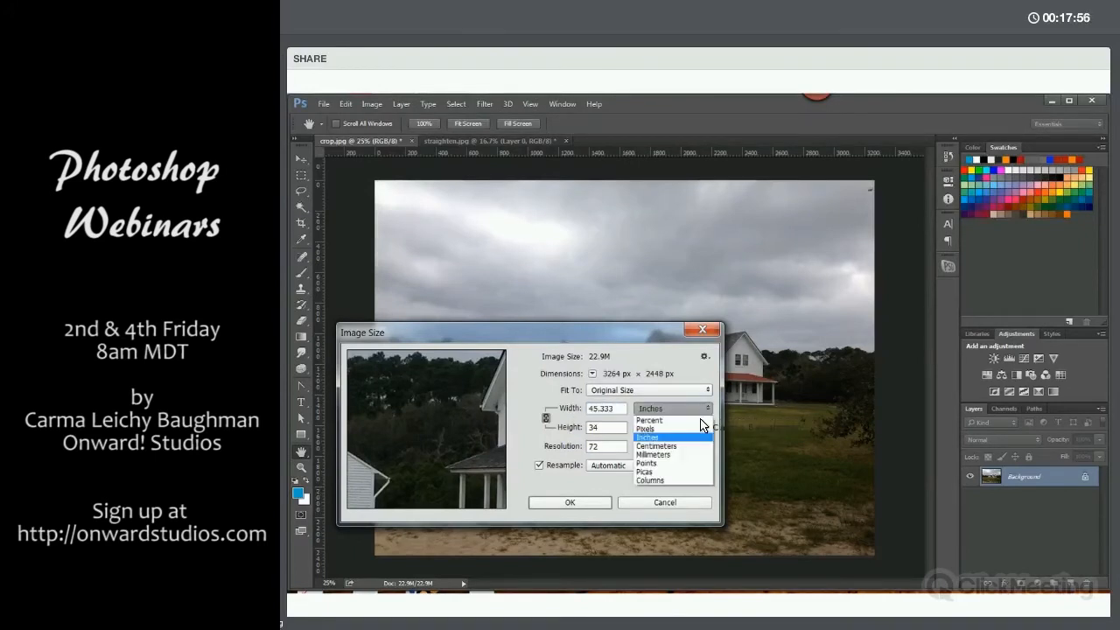
pyautogui.click(698, 429)
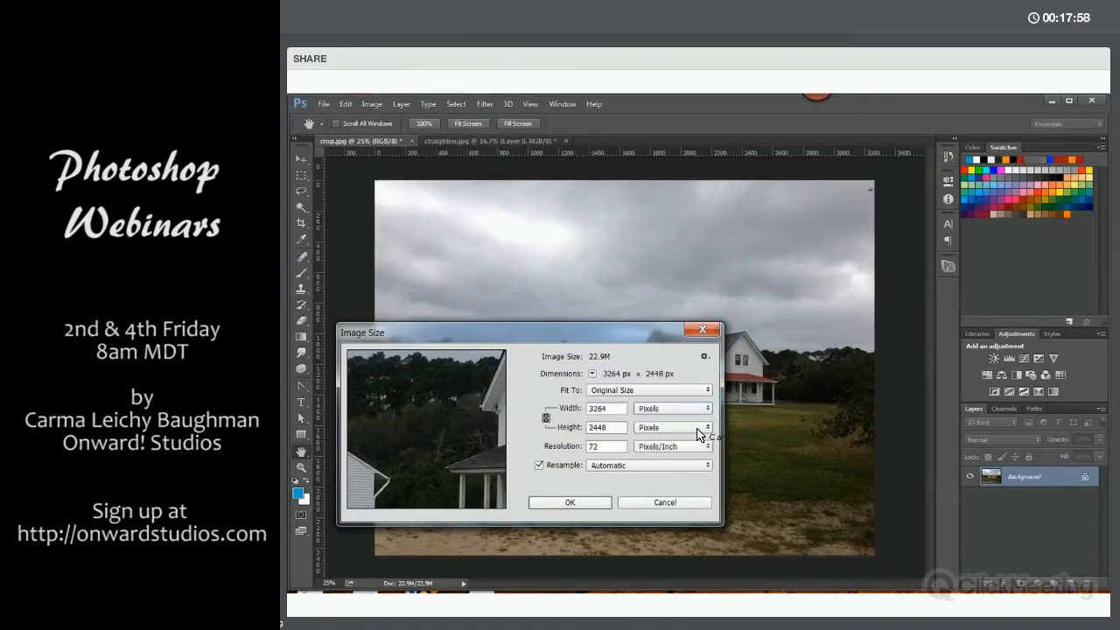
pyautogui.click(565, 413)
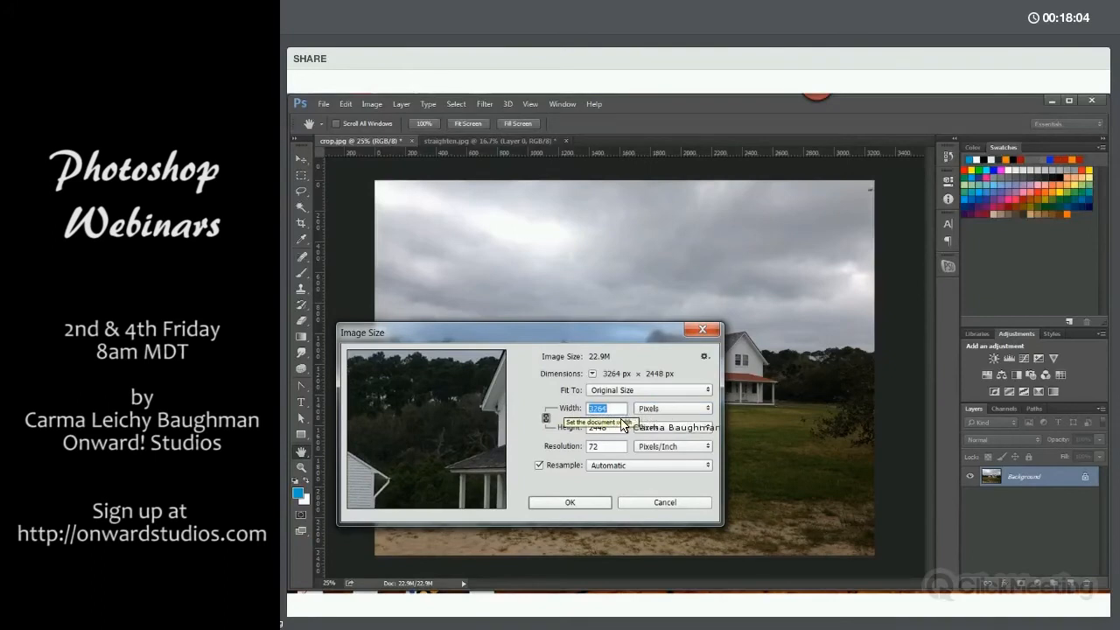
pyautogui.write('400')
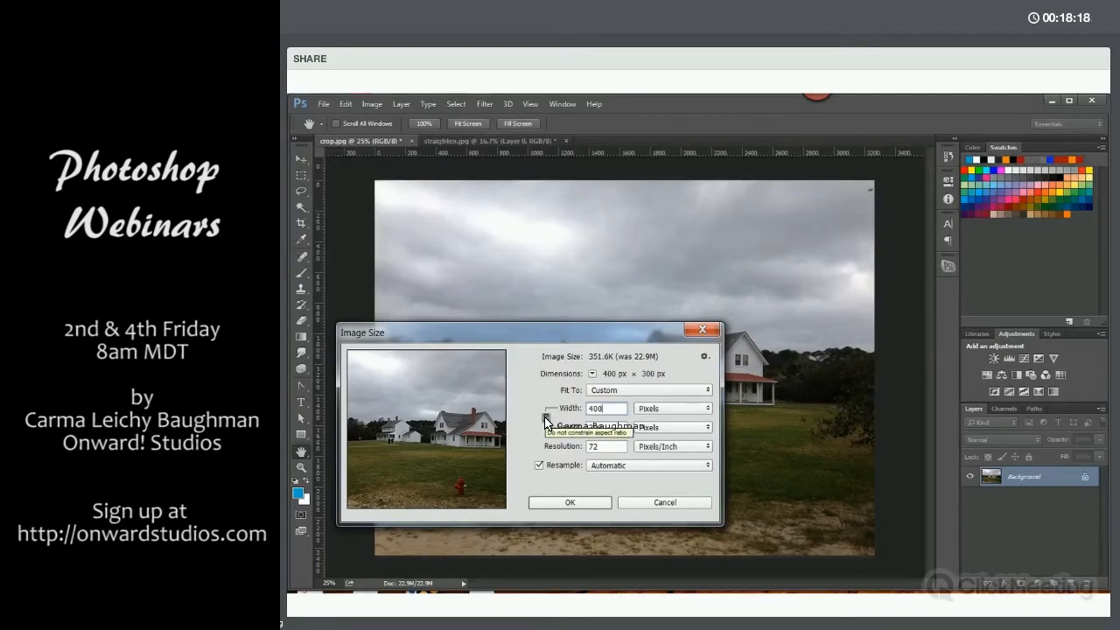
pyautogui.click(570, 503)
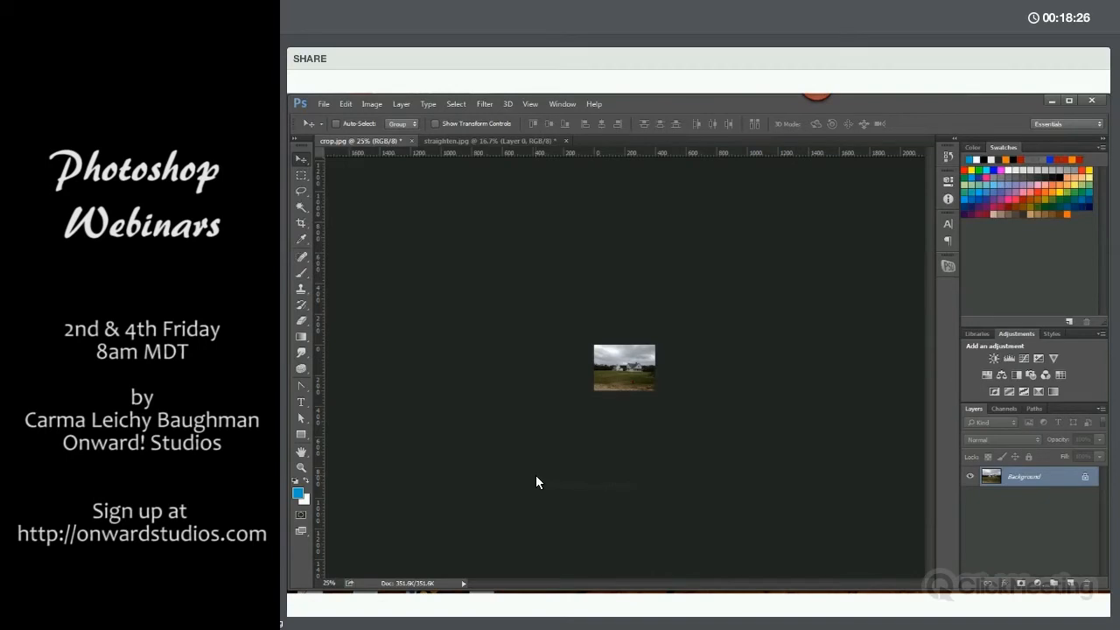
# View the resized crop.jpg at 100% magnification and check the available zoom commands
pyautogui.hotkey('ctrl', '1')
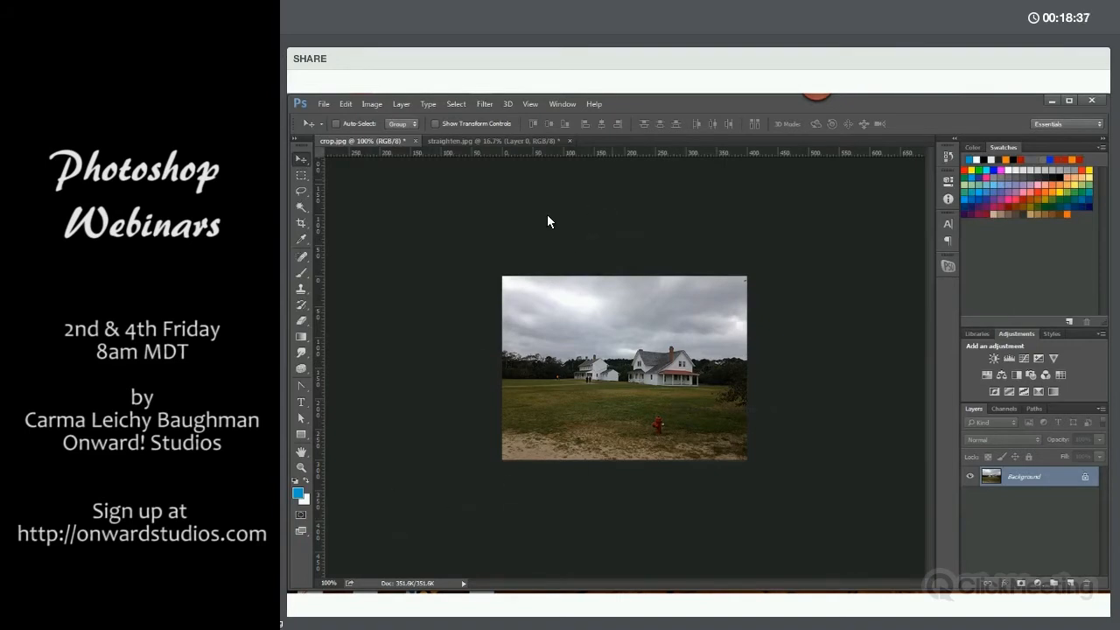
pyautogui.click(530, 105)
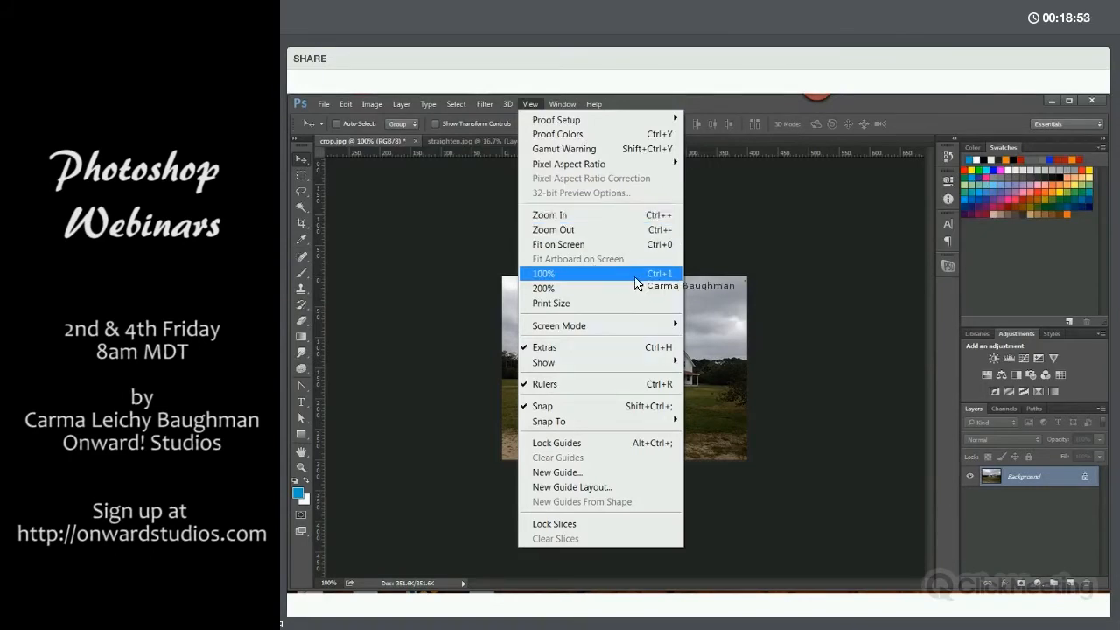
pyautogui.click(841, 307)
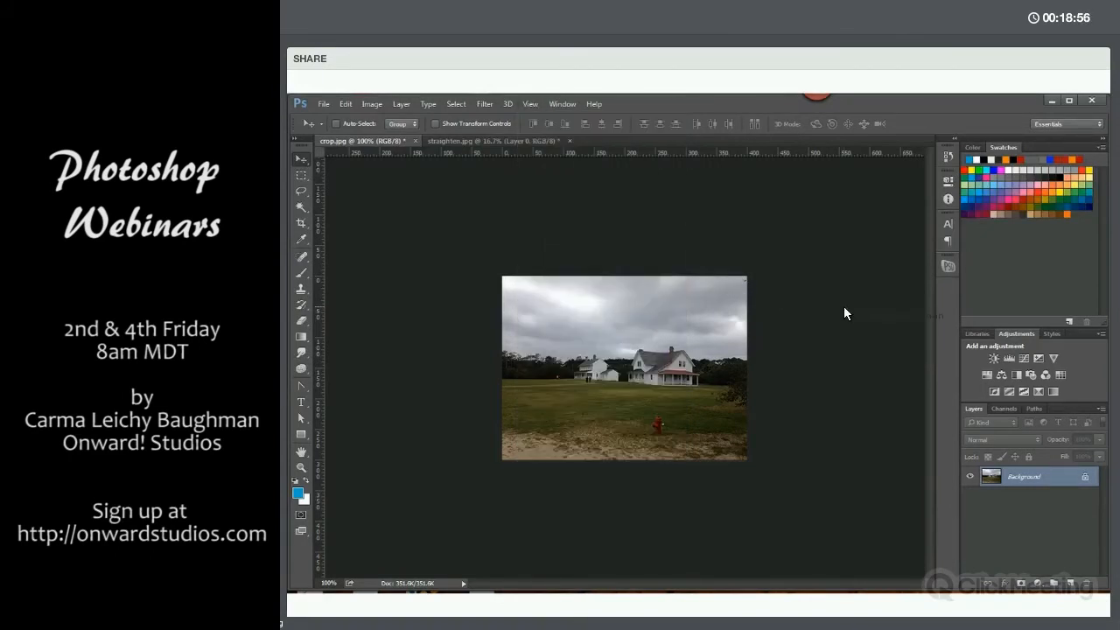
# Examine the resampling methods available in the image size settings for crop.jpg, and close the settings without changes
pyautogui.click(370, 105)
pyautogui.click(390, 215)
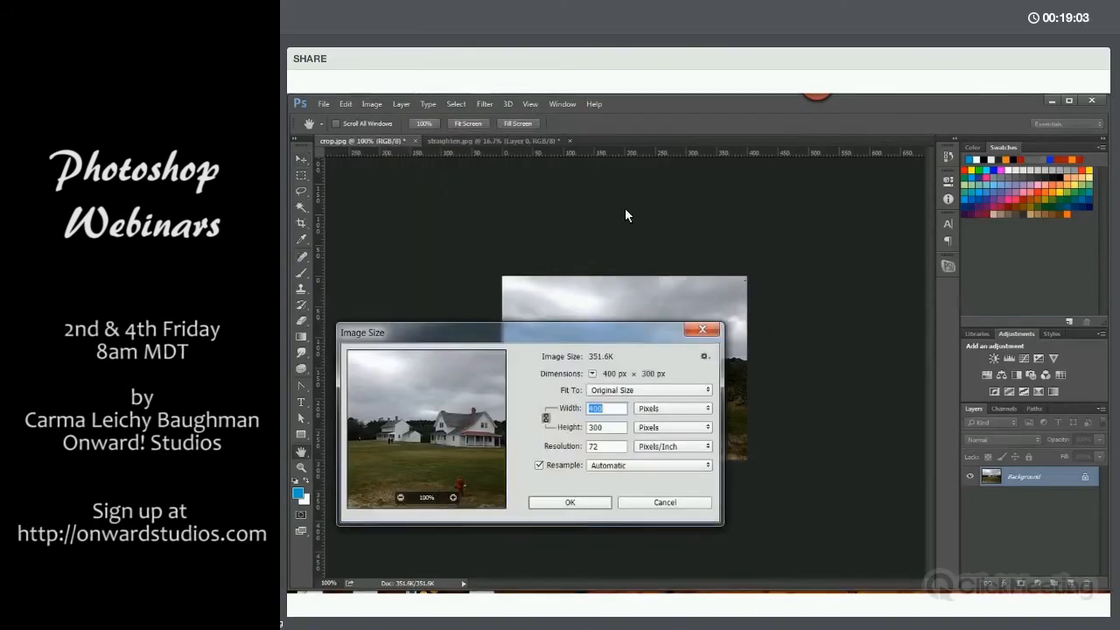
pyautogui.moveTo(516, 333); pyautogui.dragTo(667, 184)
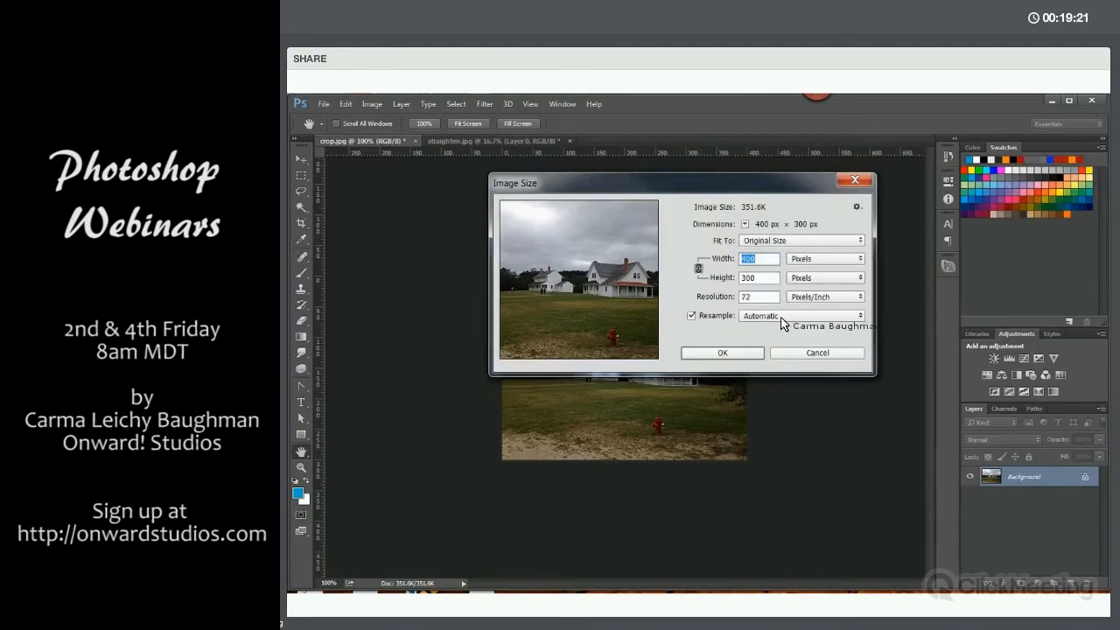
pyautogui.click(860, 318)
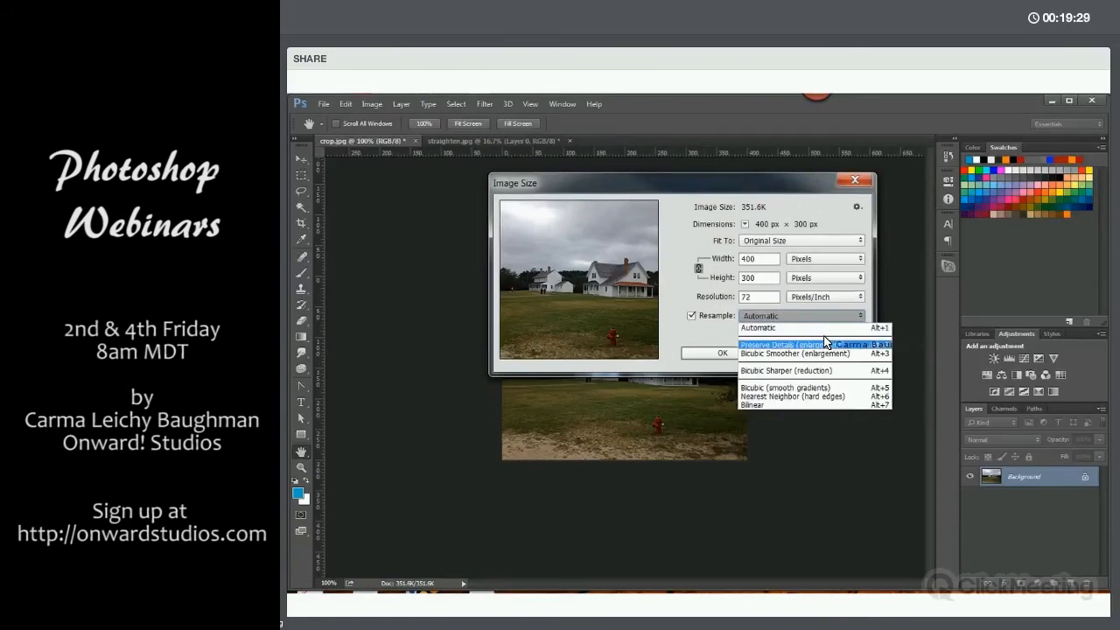
pyautogui.click(782, 315)
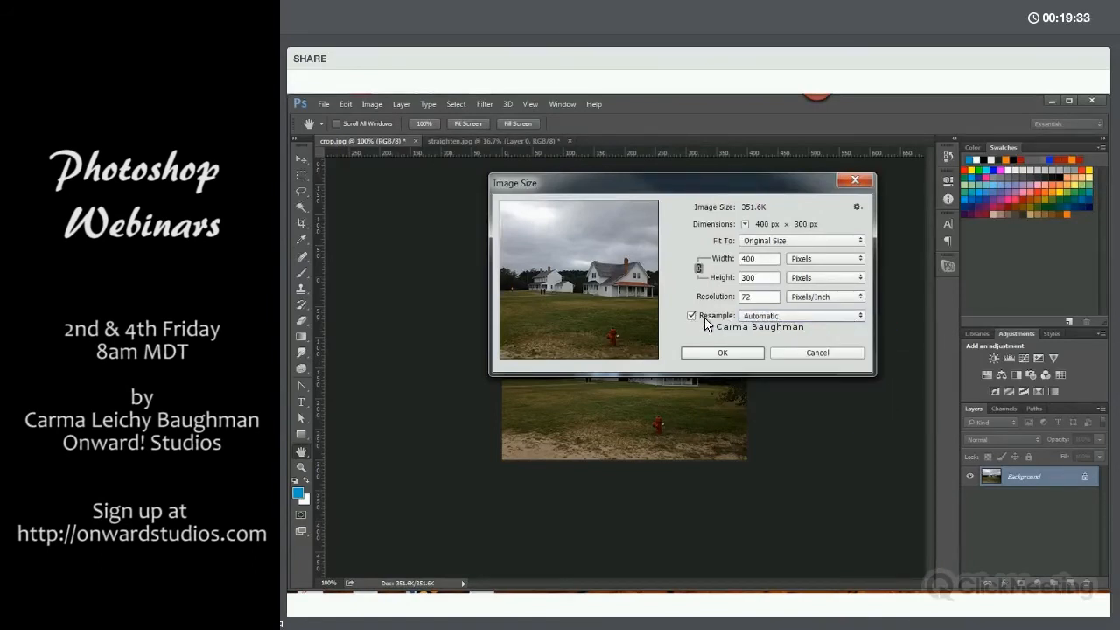
pyautogui.click(855, 316)
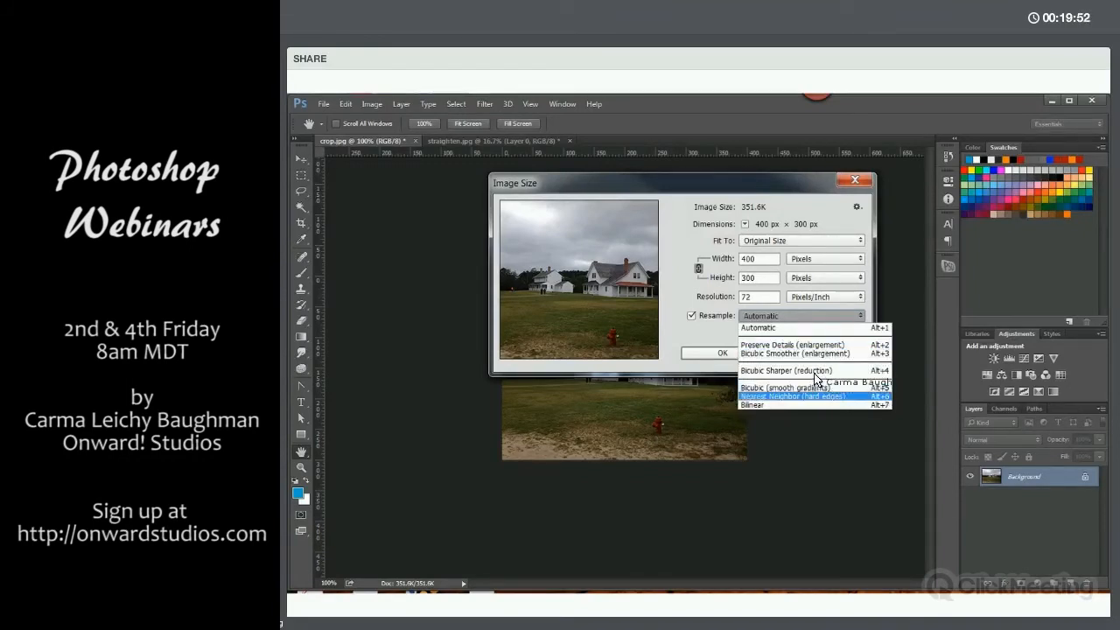
pyautogui.click(782, 324)
pyautogui.click(782, 318)
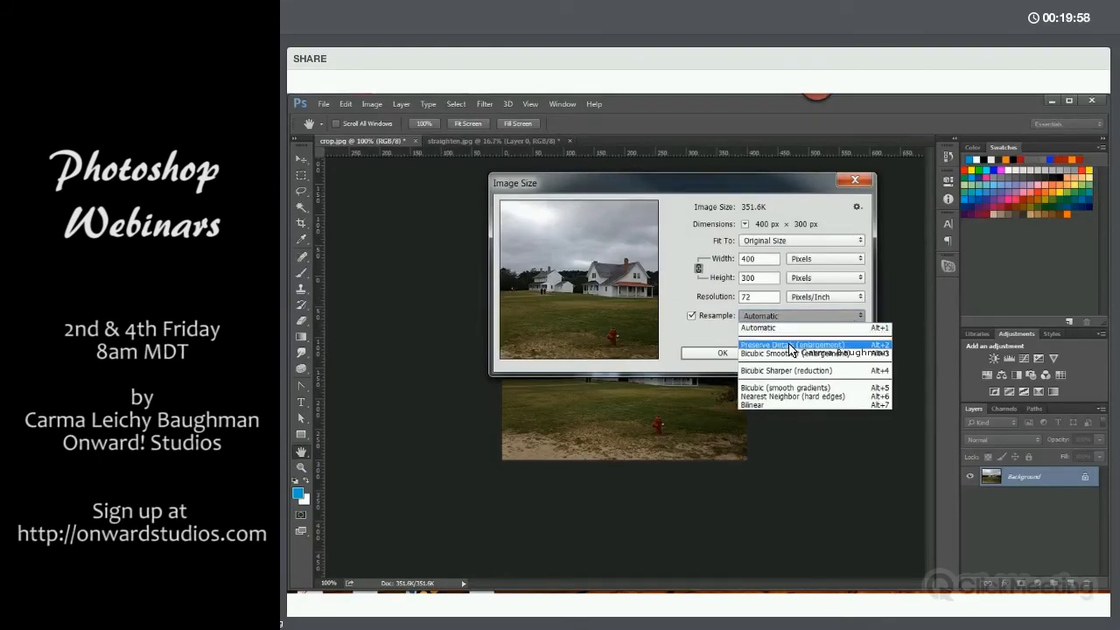
pyautogui.click(781, 323)
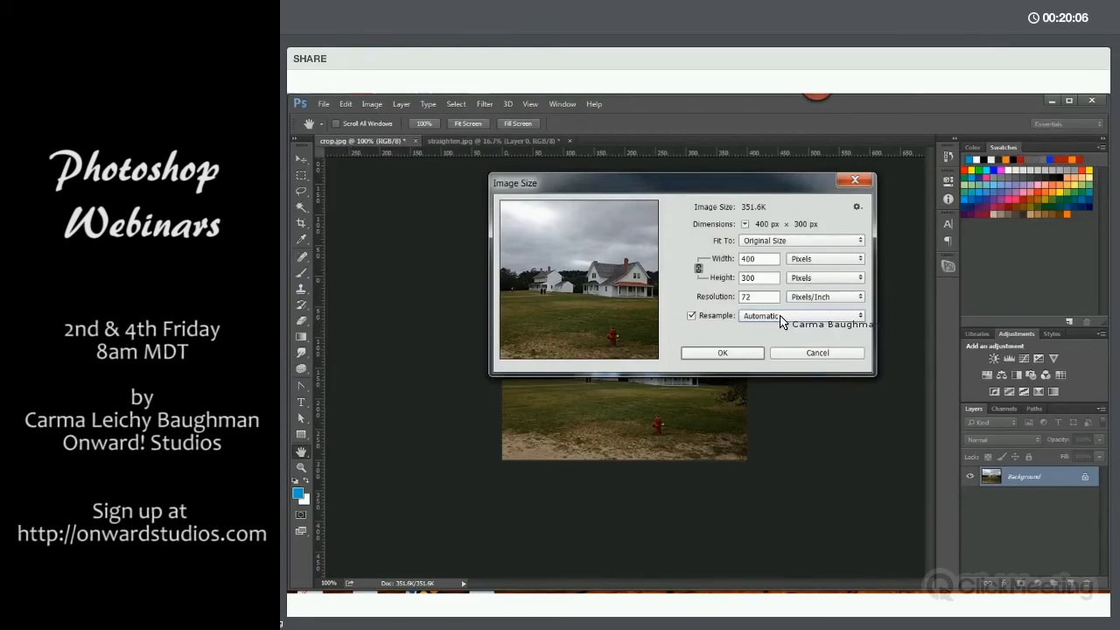
pyautogui.click(805, 354)
pyautogui.press('v')
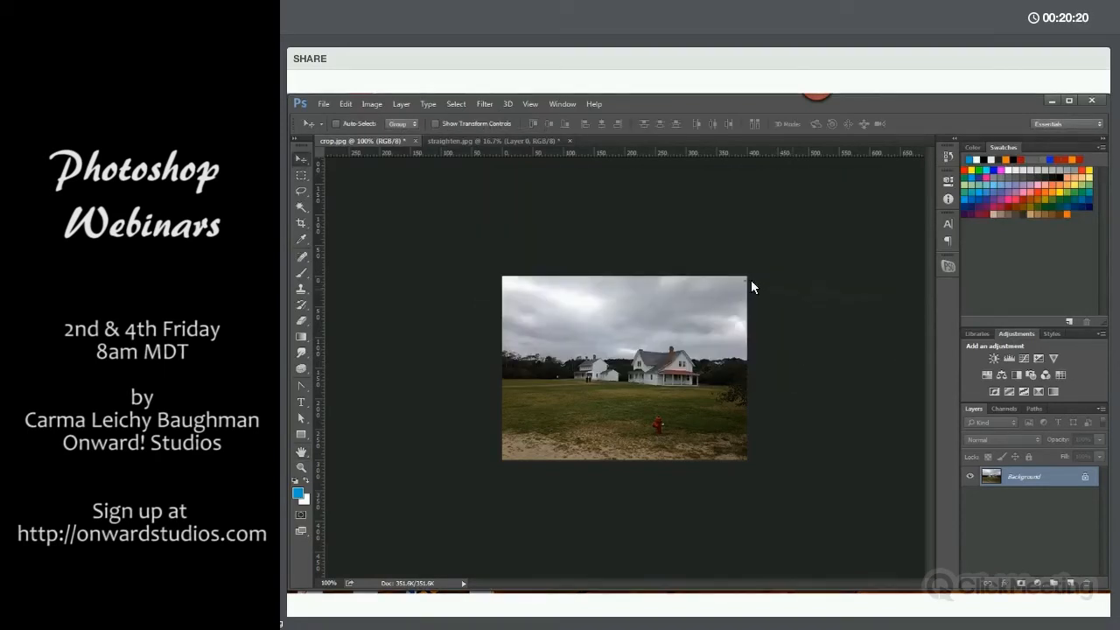
# Examine the preset sizes that crop.jpg can be fitted to in the image size settings, and cancel
pyautogui.click(372, 104)
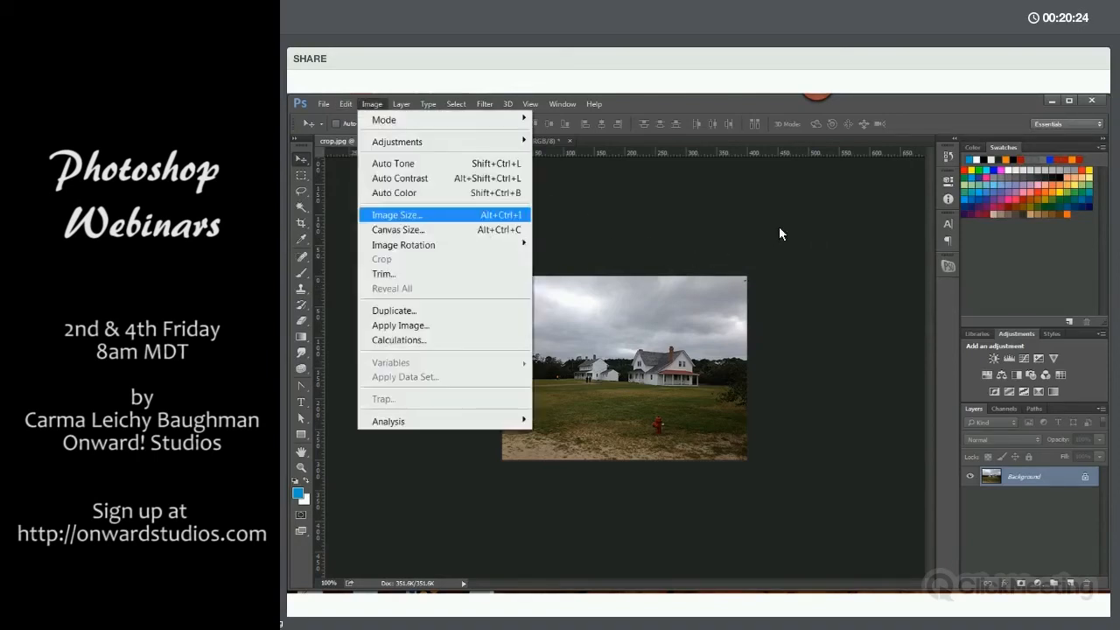
pyautogui.click(412, 215)
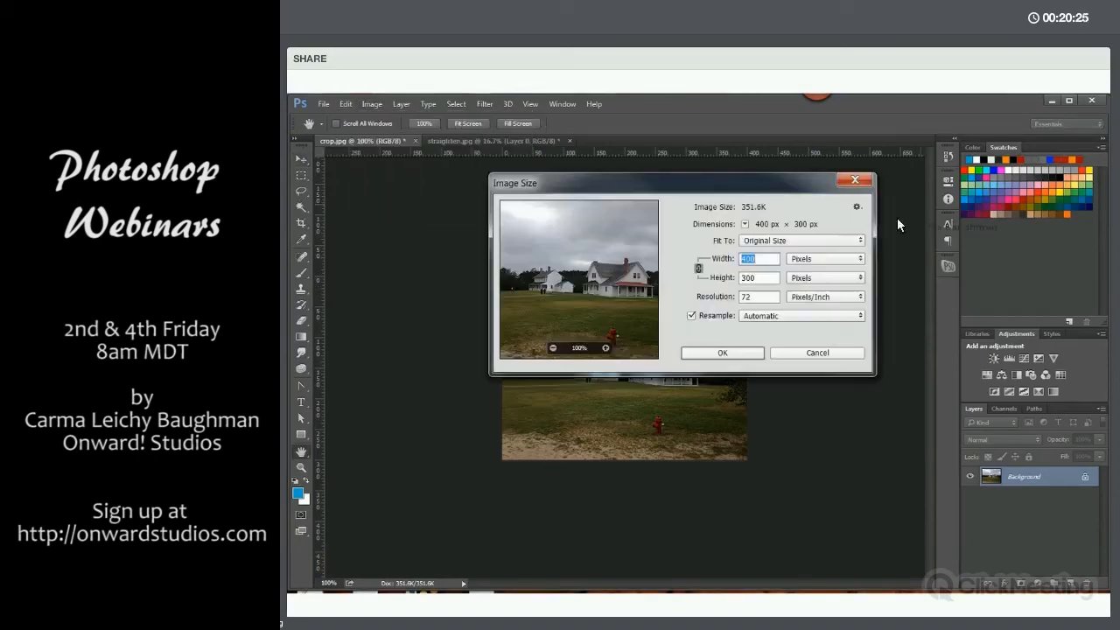
pyautogui.click(860, 242)
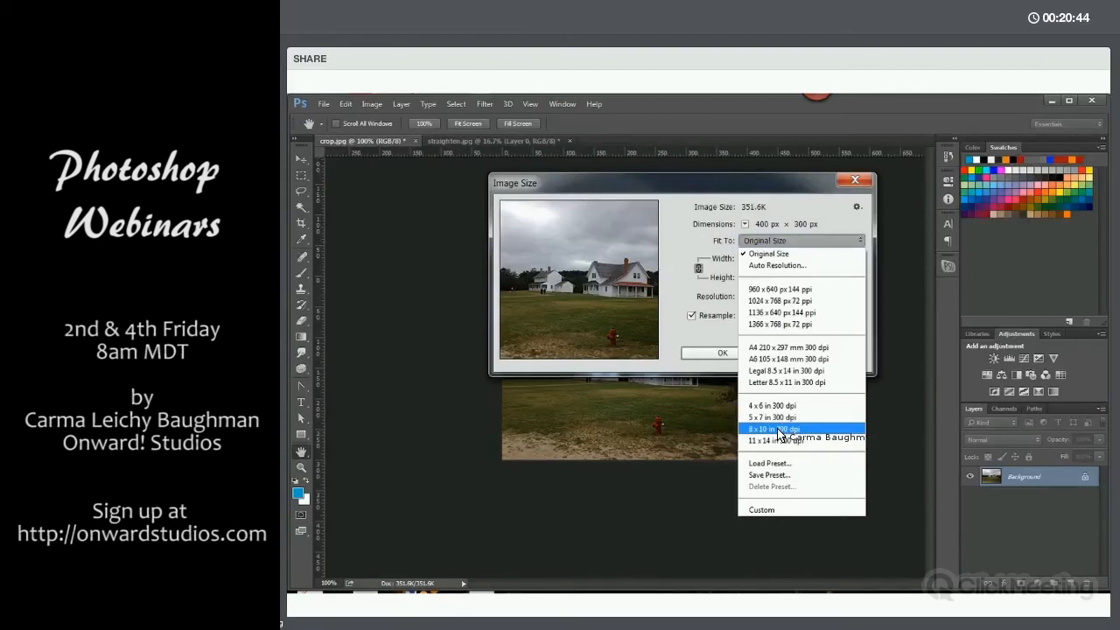
pyautogui.click(857, 241)
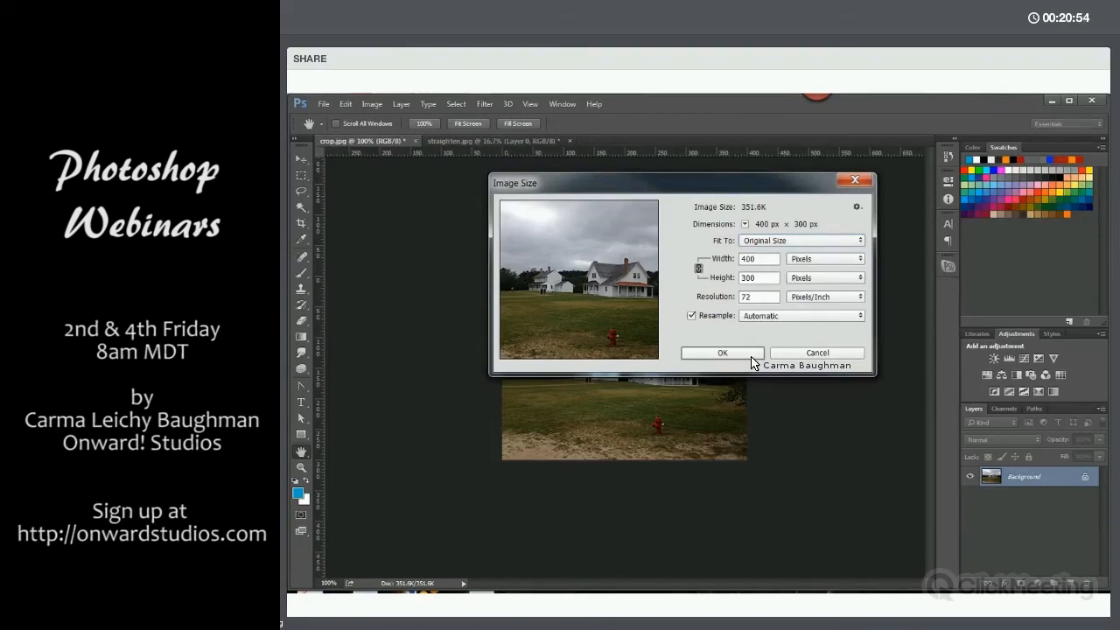
pyautogui.click(815, 354)
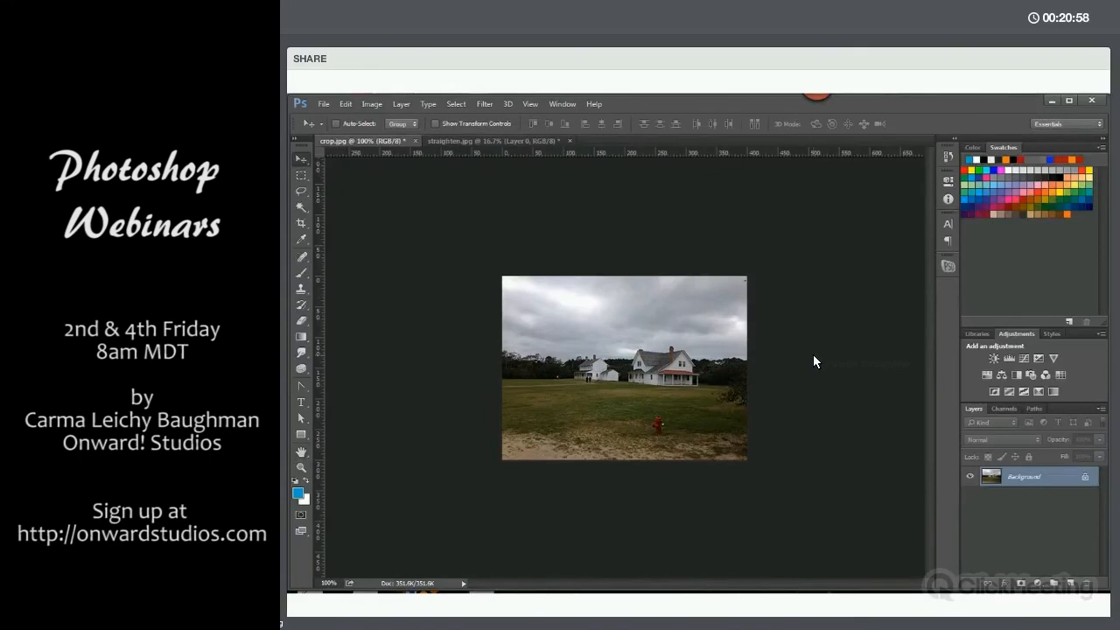